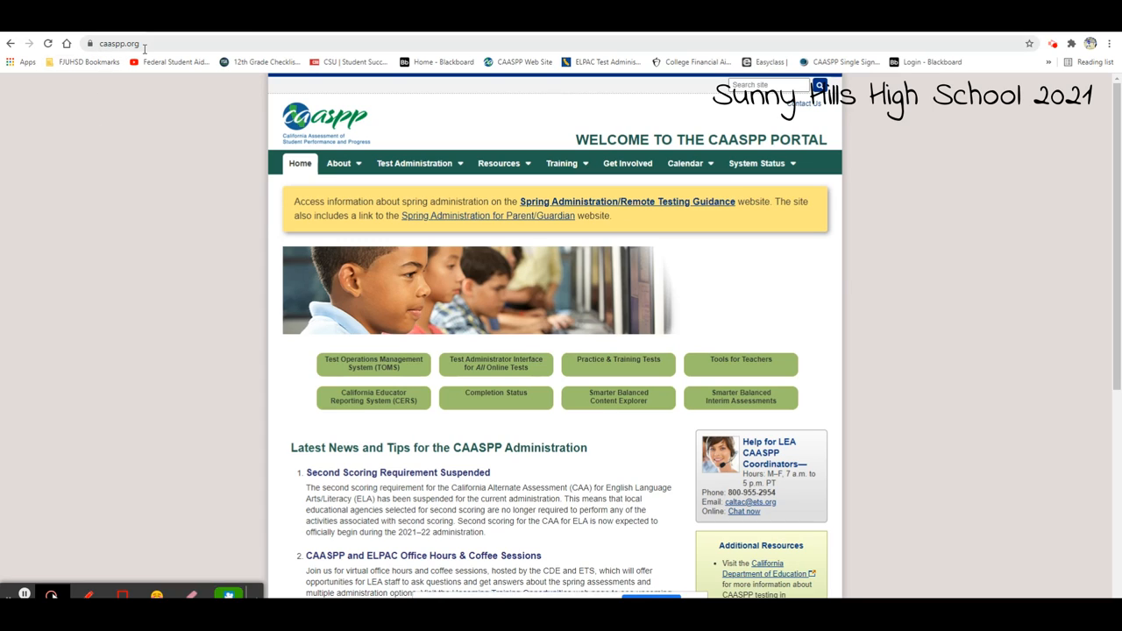
Open the Test Administrator Interface for All Online Tests and begin scheduling an upcoming session for Sunny Hills High
click(506, 374)
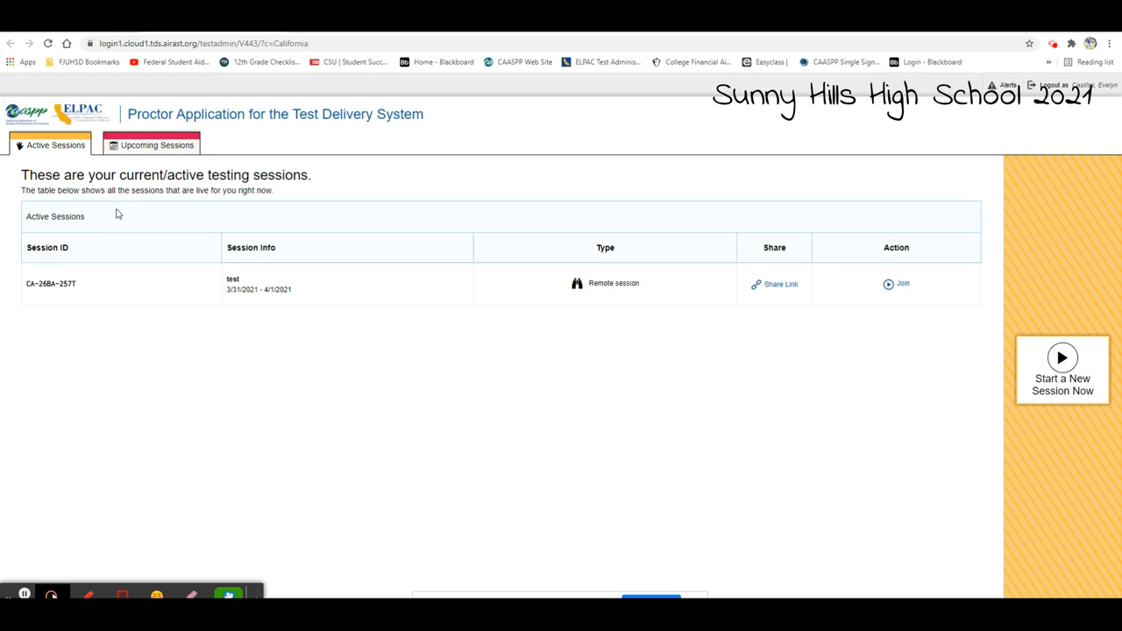
click(143, 151)
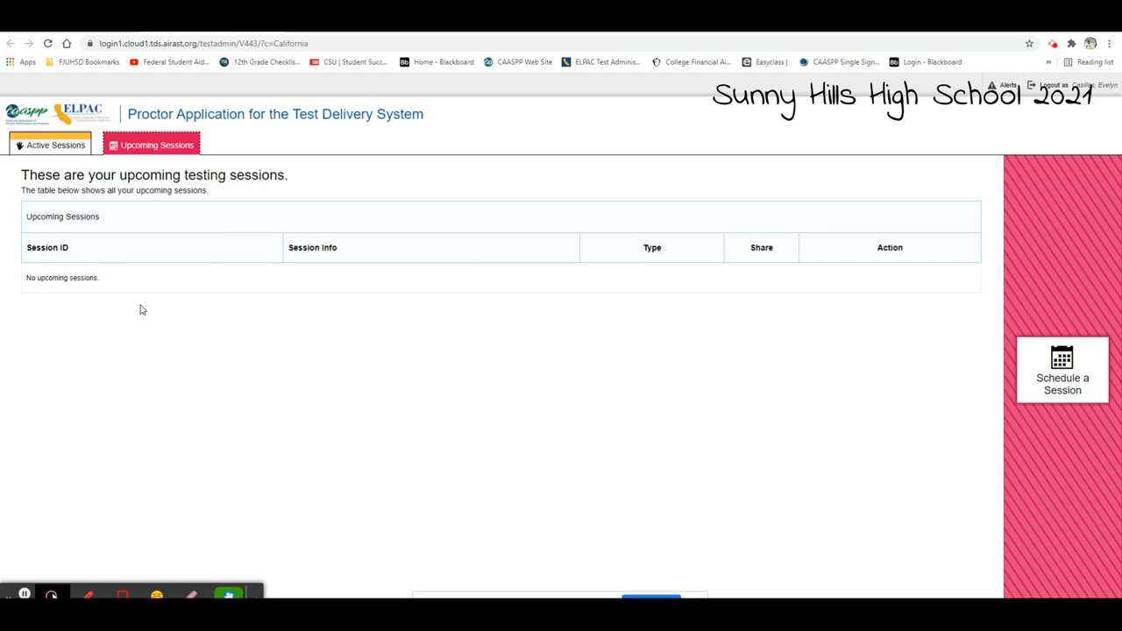
click(1082, 398)
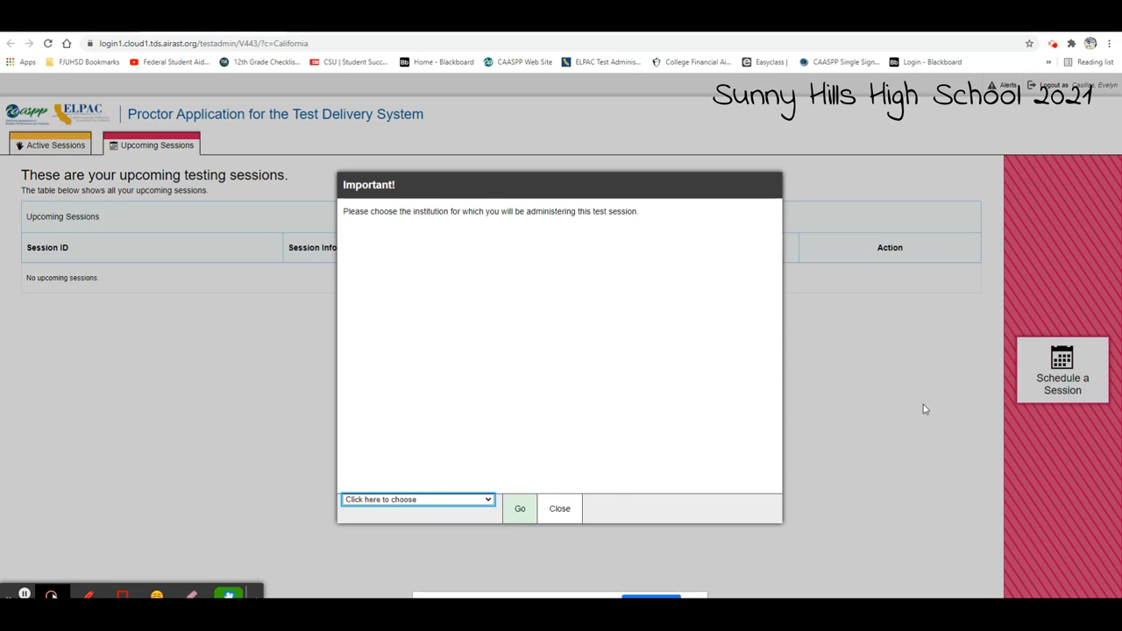
click(481, 501)
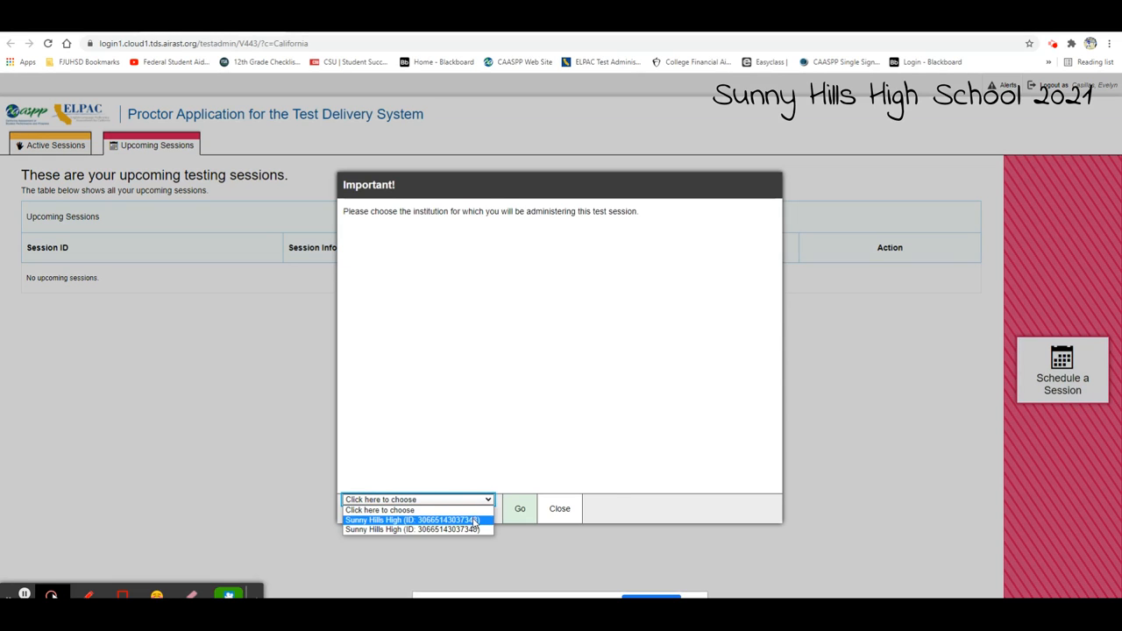
click(474, 520)
click(521, 510)
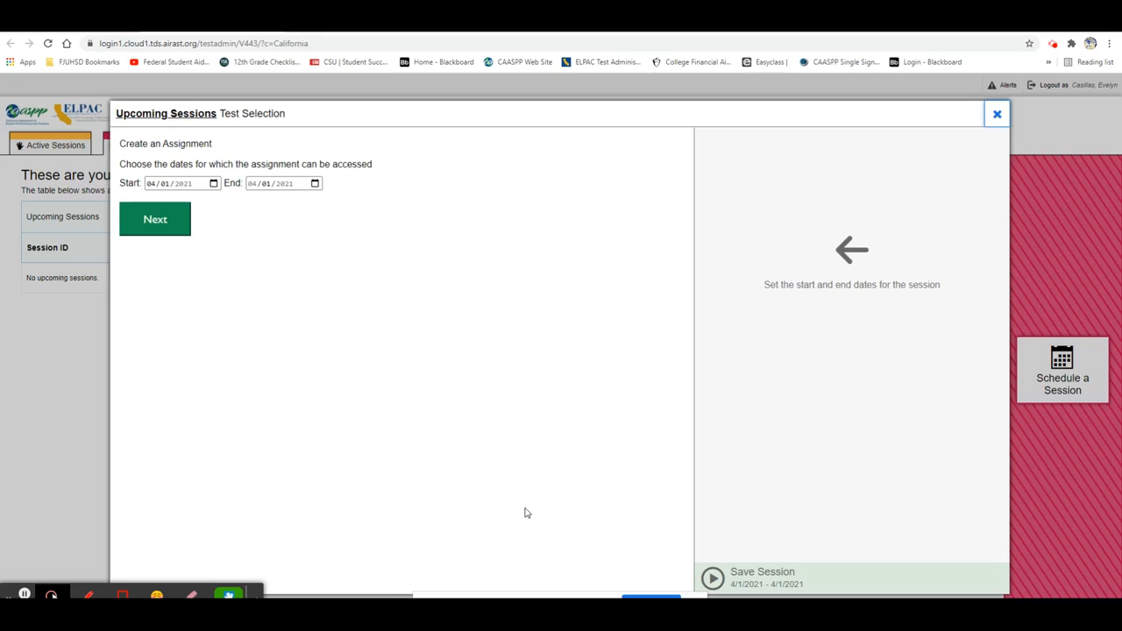
Set both the start and end dates of the session to 04/12/2021 and continue to the test categories
click(214, 186)
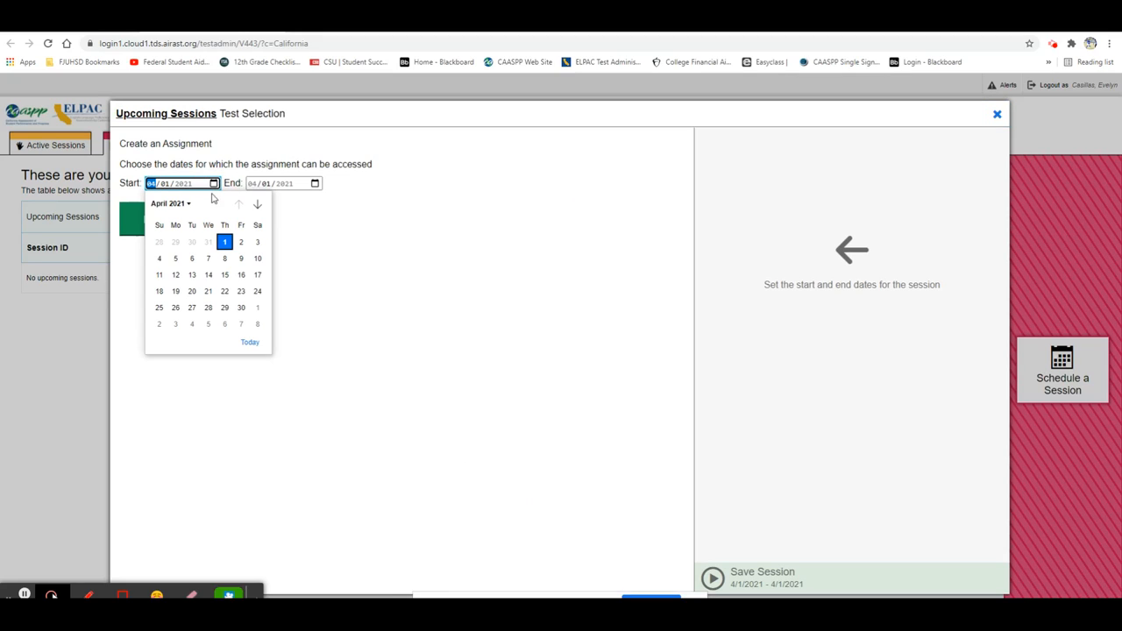
click(176, 274)
click(315, 184)
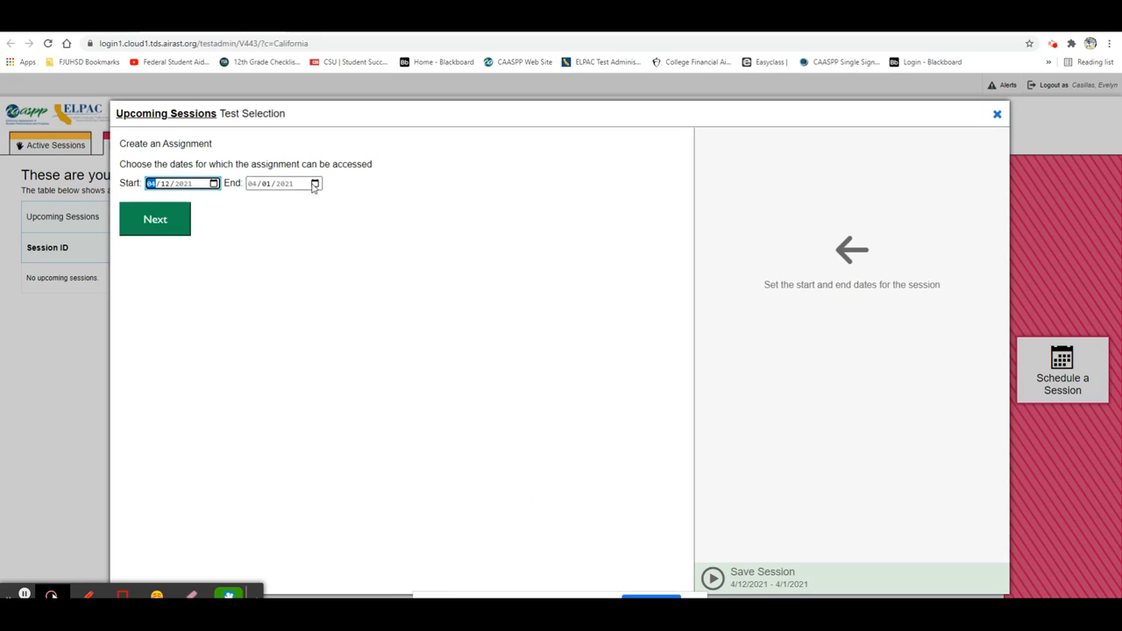
click(277, 275)
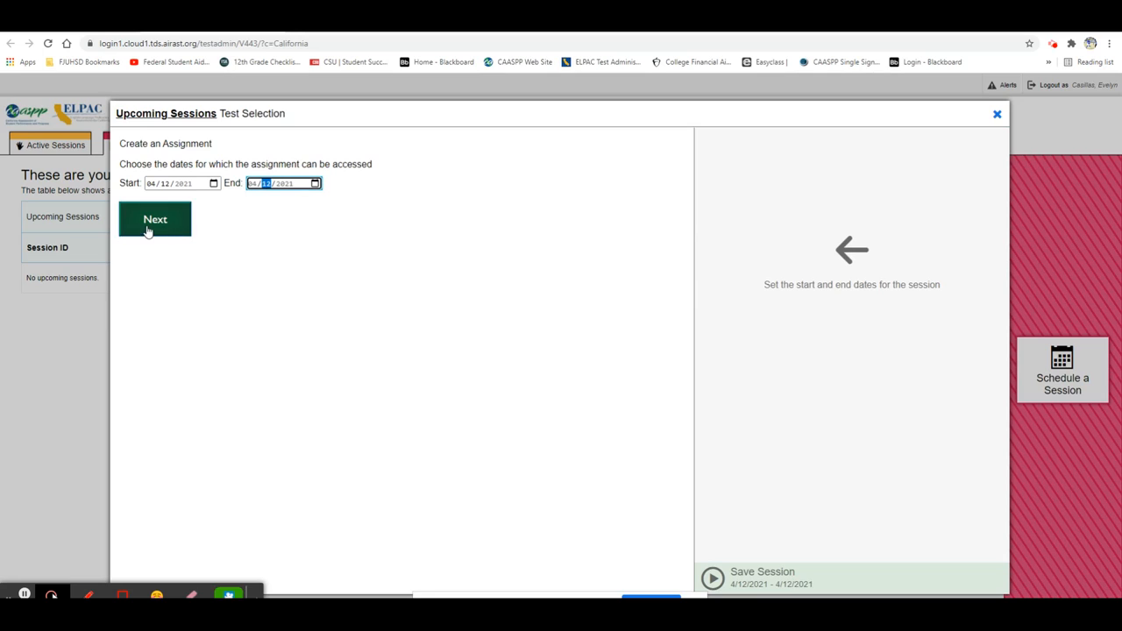
click(147, 230)
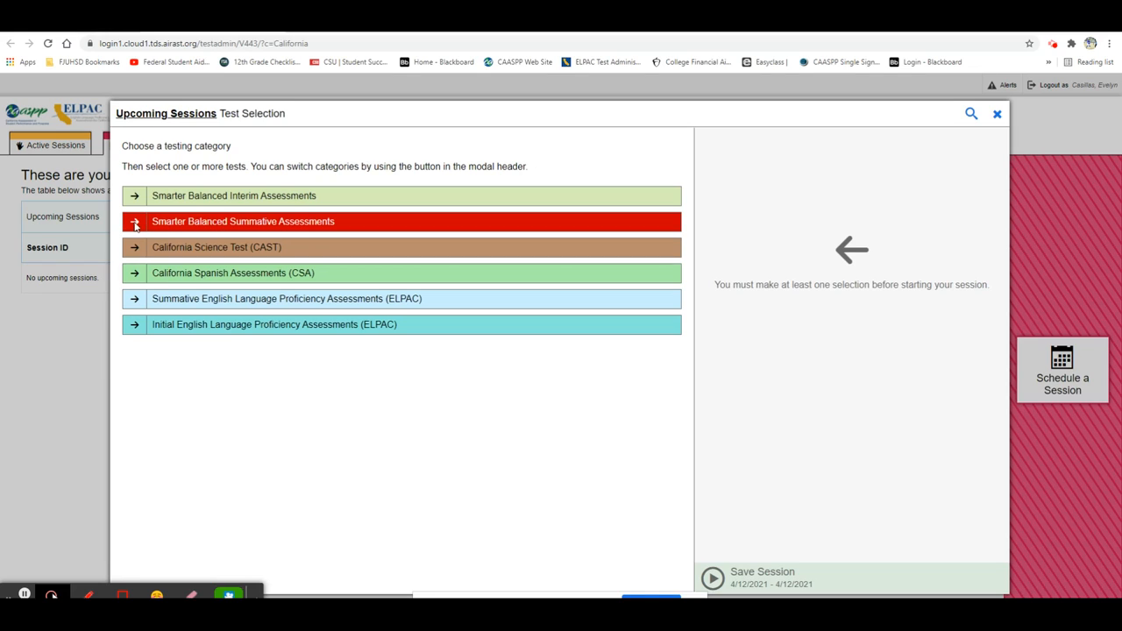
Add the Grade 11 ELA CAT Test from Smarter Balanced Summative Assessments to the session and accept the summative test warning
click(135, 225)
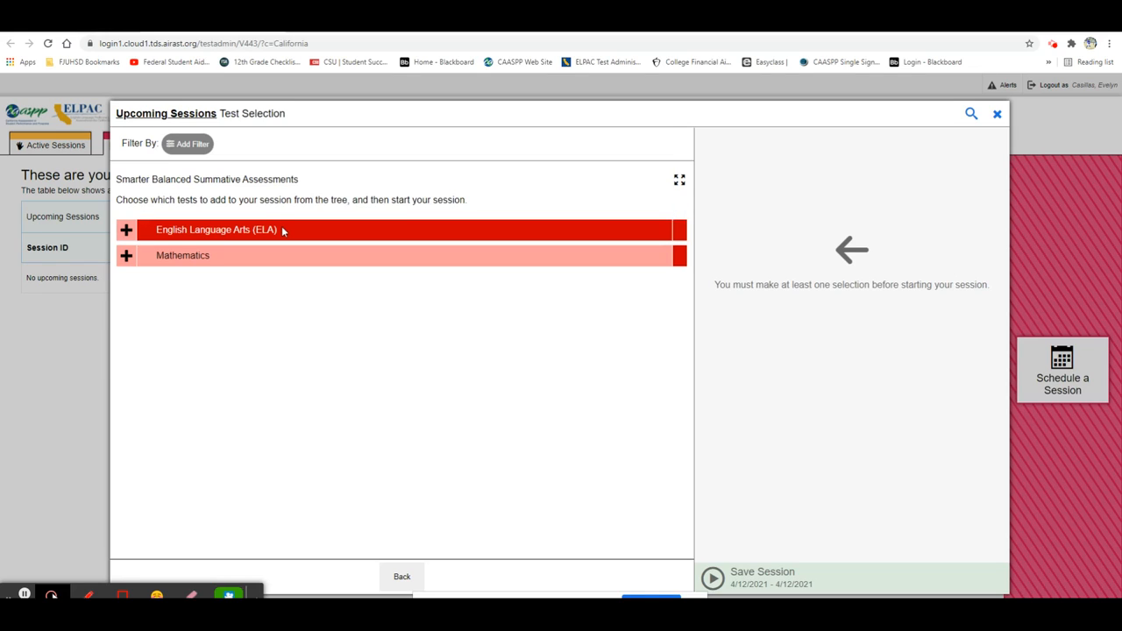
click(126, 229)
click(126, 308)
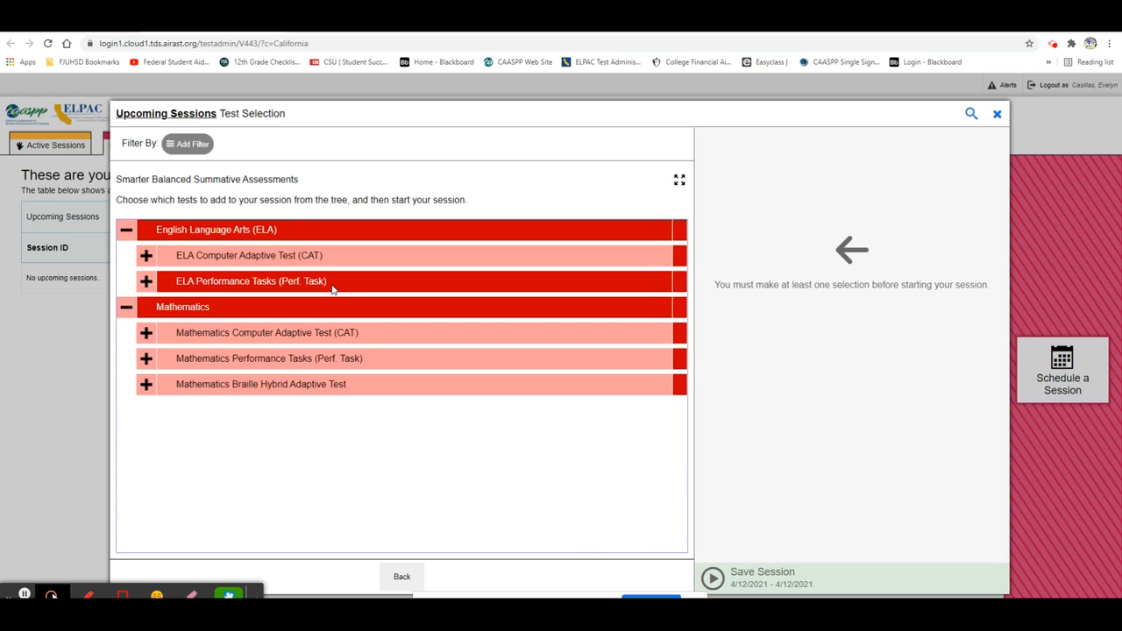
click(145, 256)
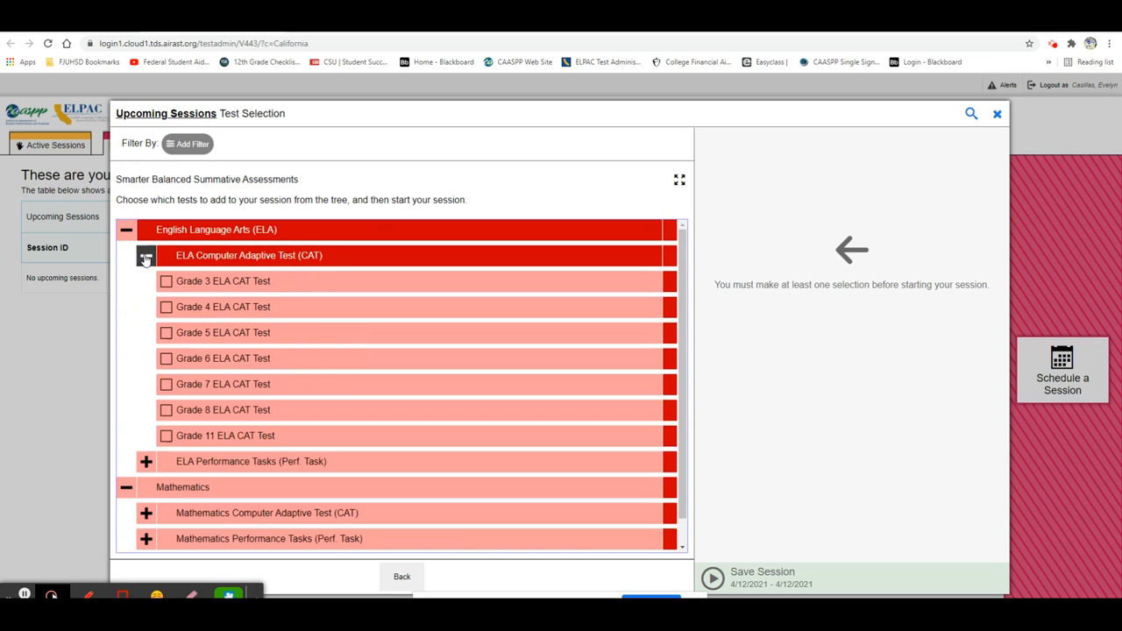
click(167, 435)
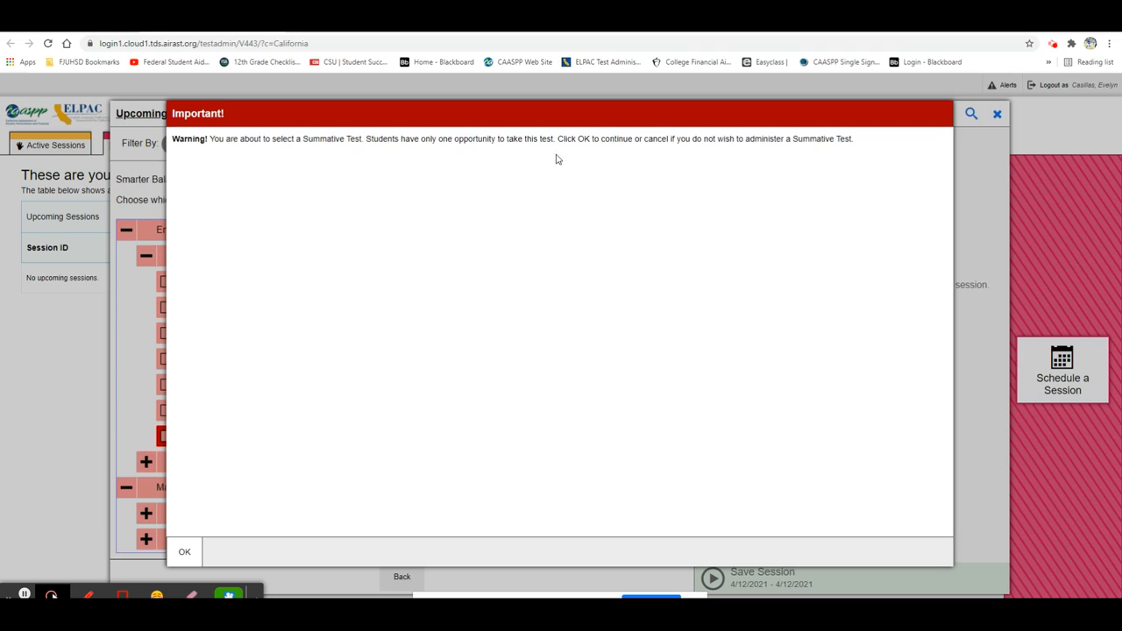
click(187, 562)
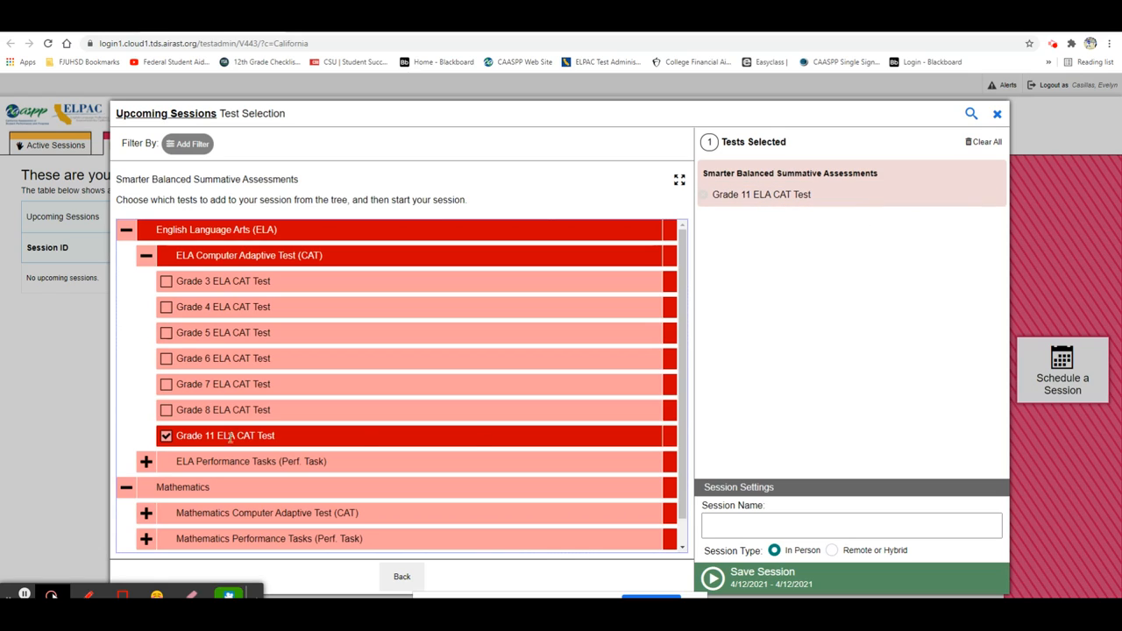
Name the session with the teacher's surname followed by "PT1 P6" and set its type to Remote or Hybrid
click(772, 530)
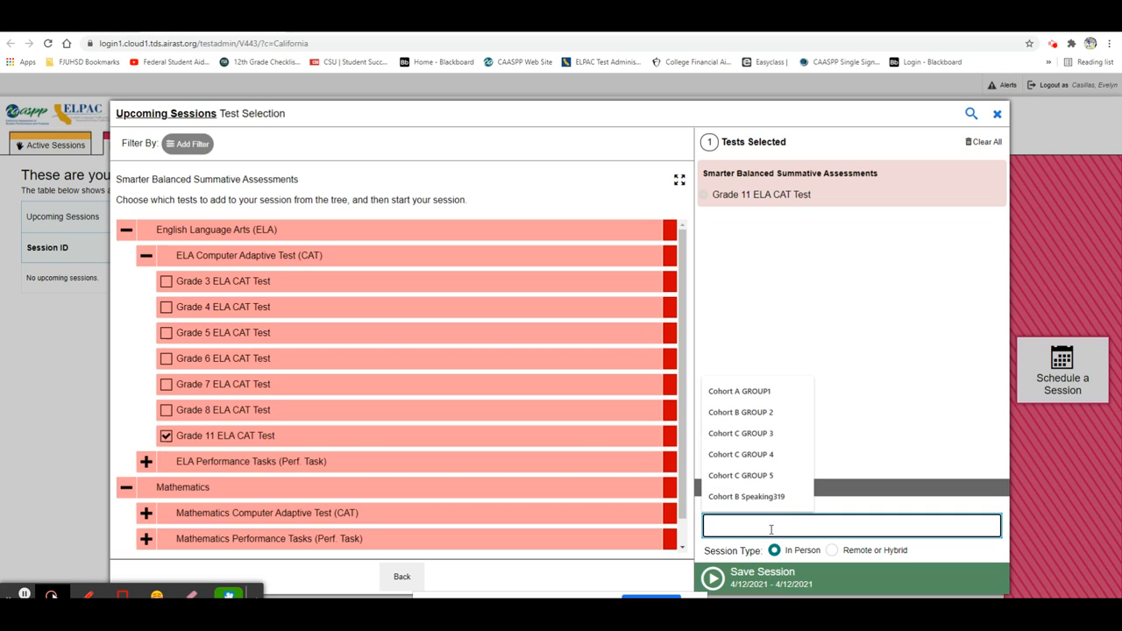
text(Brown PT1 P6)
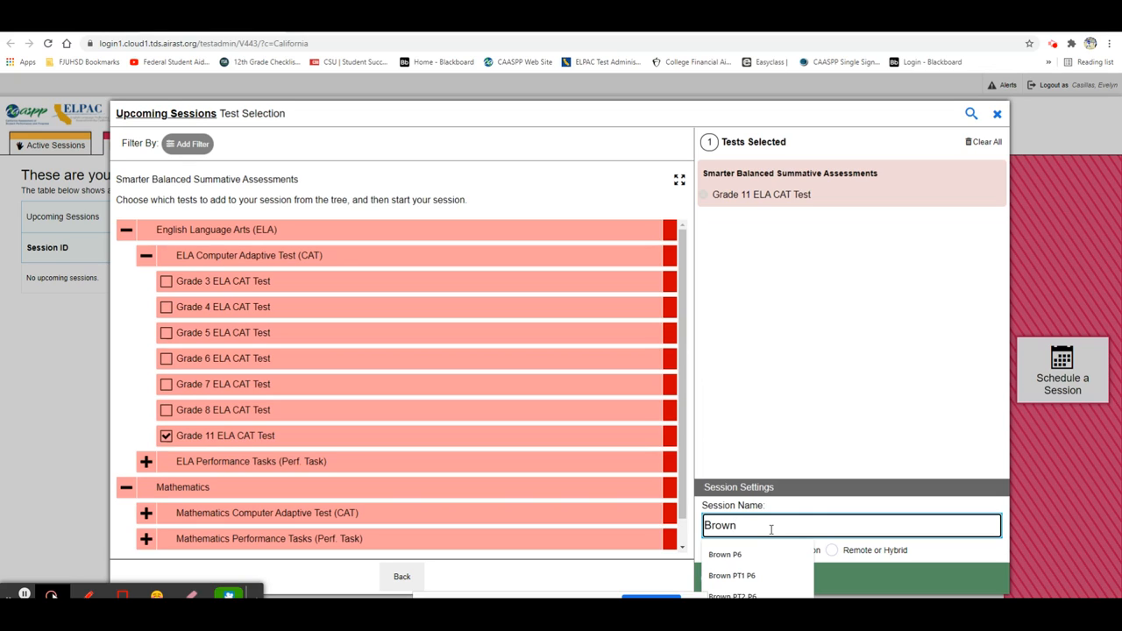
click(758, 576)
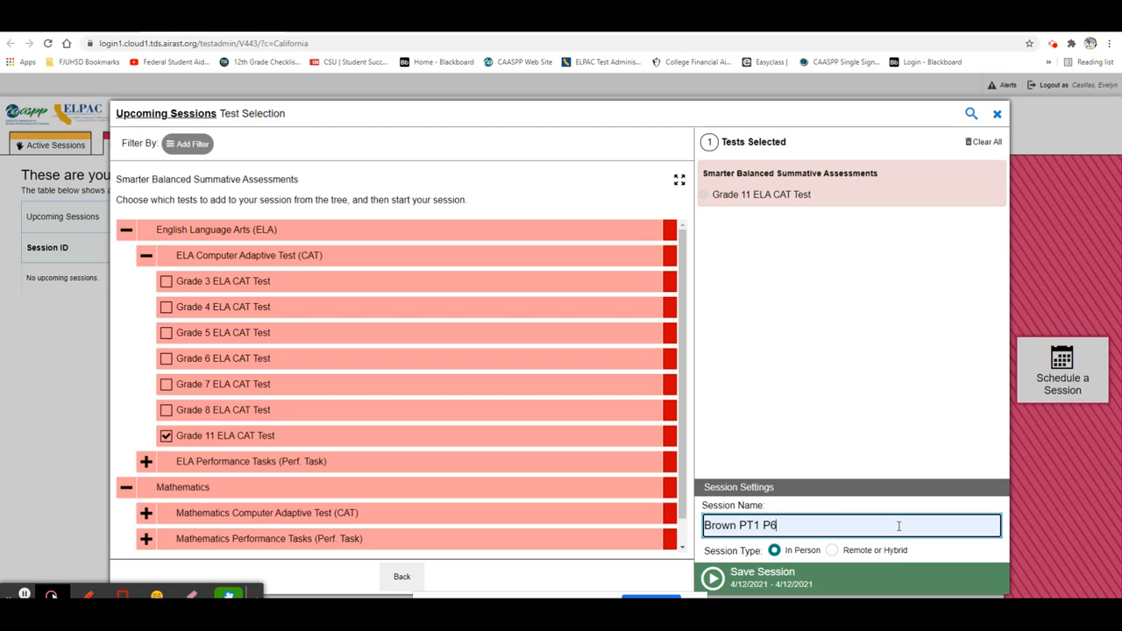
click(831, 551)
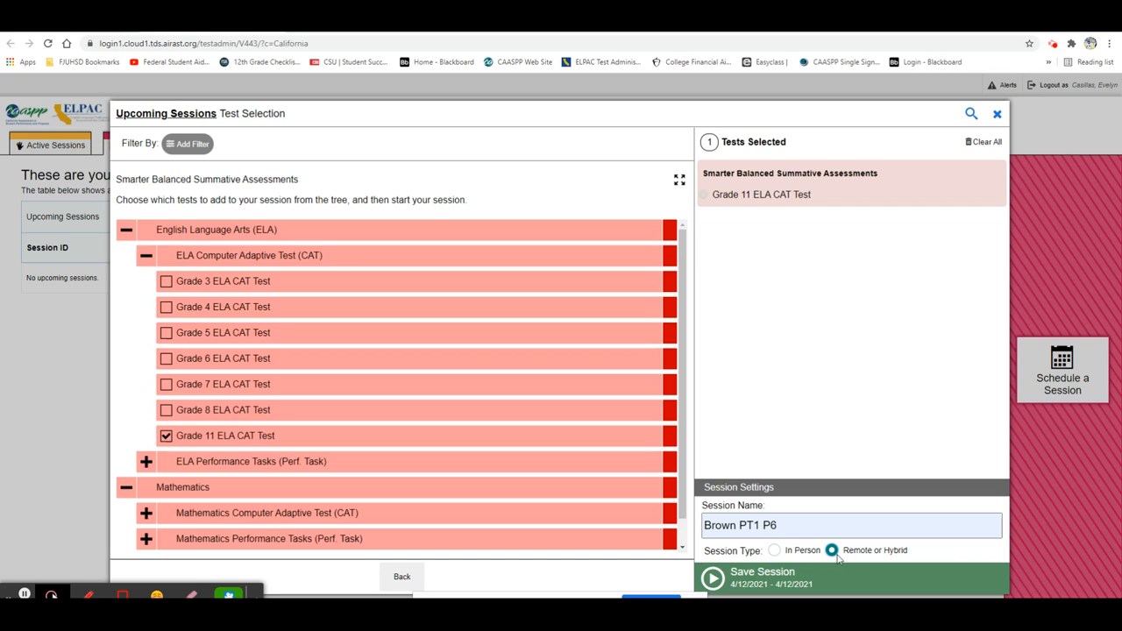
Save the session, highlight the student link for Firefox or Chrome, and dismiss the session information
click(739, 583)
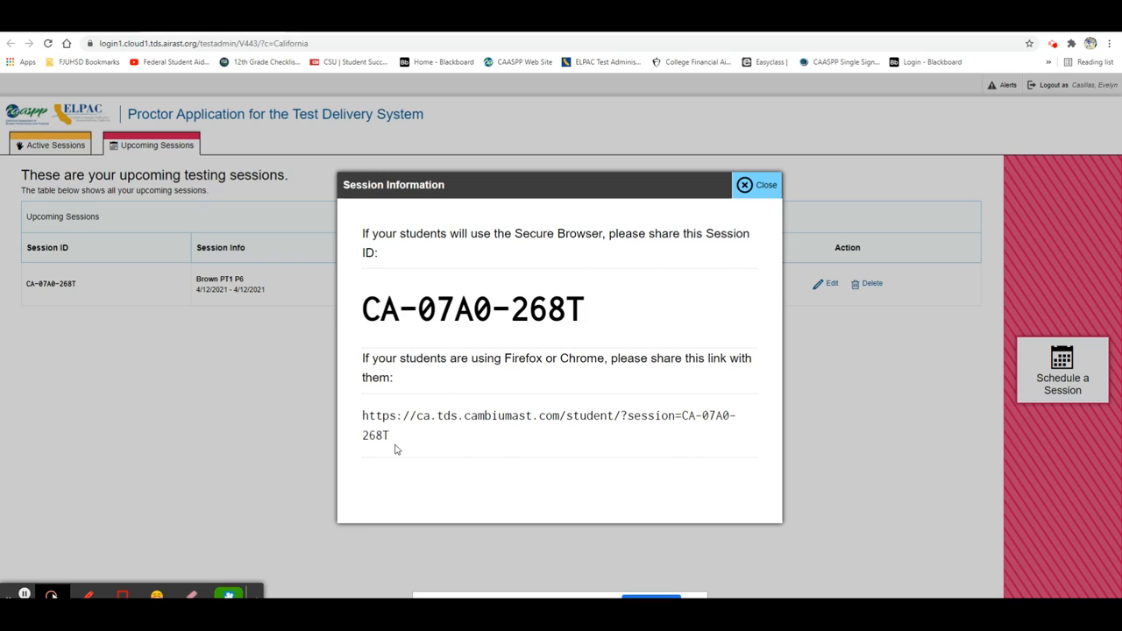
drag(391, 436, 364, 418)
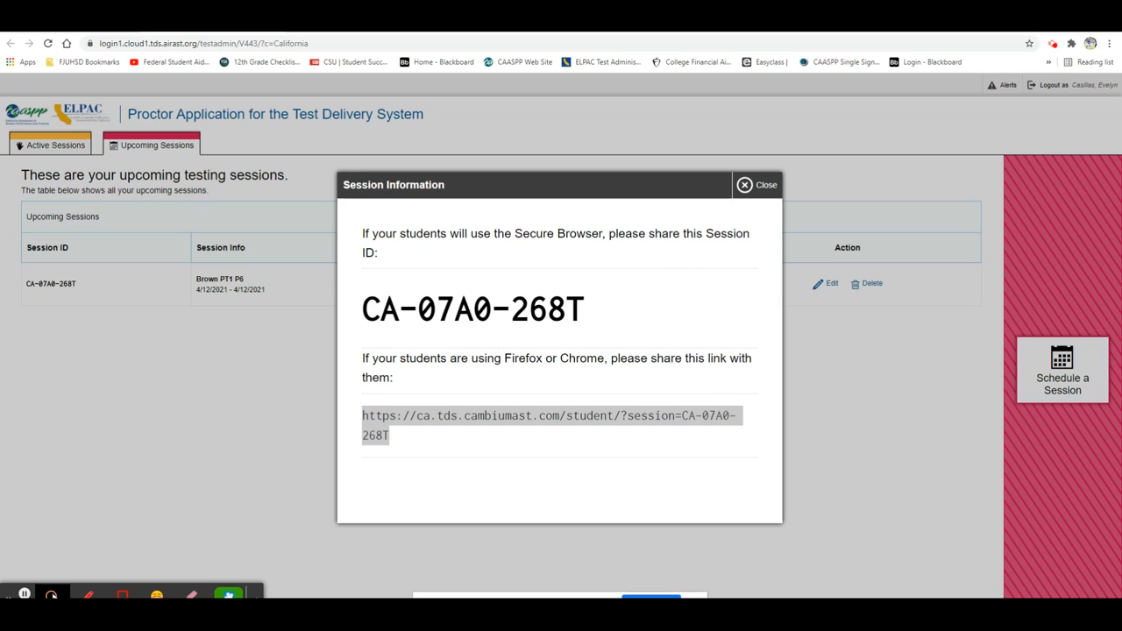
click(746, 185)
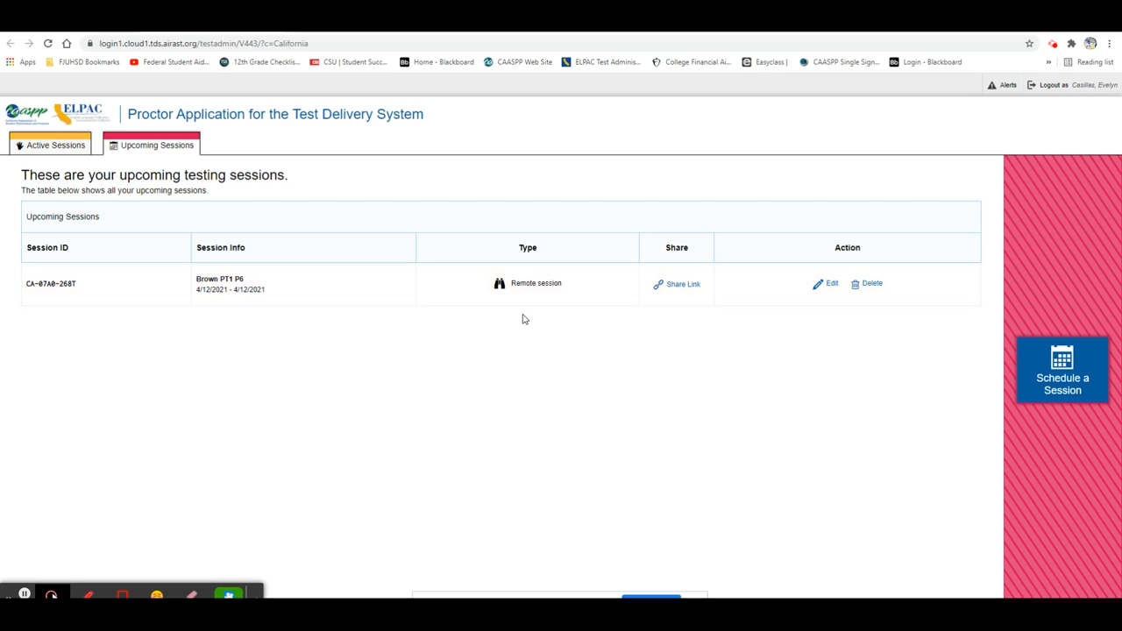
Edit the scheduled PT1 P6 session so it starts and ends on 04/13/2021, and save it
click(830, 289)
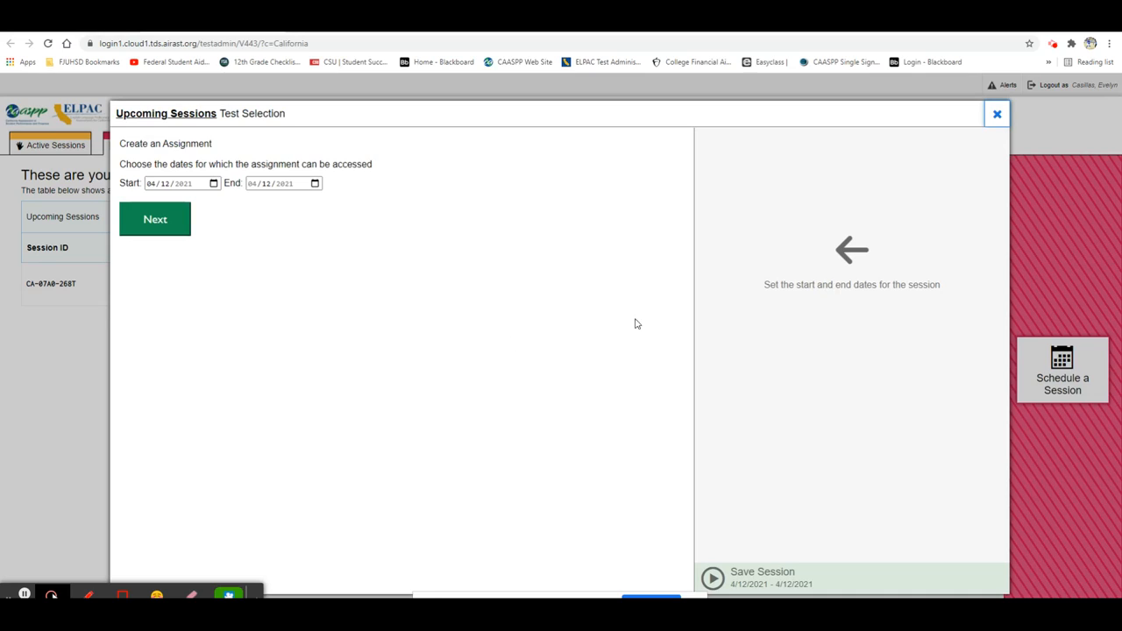
click(214, 184)
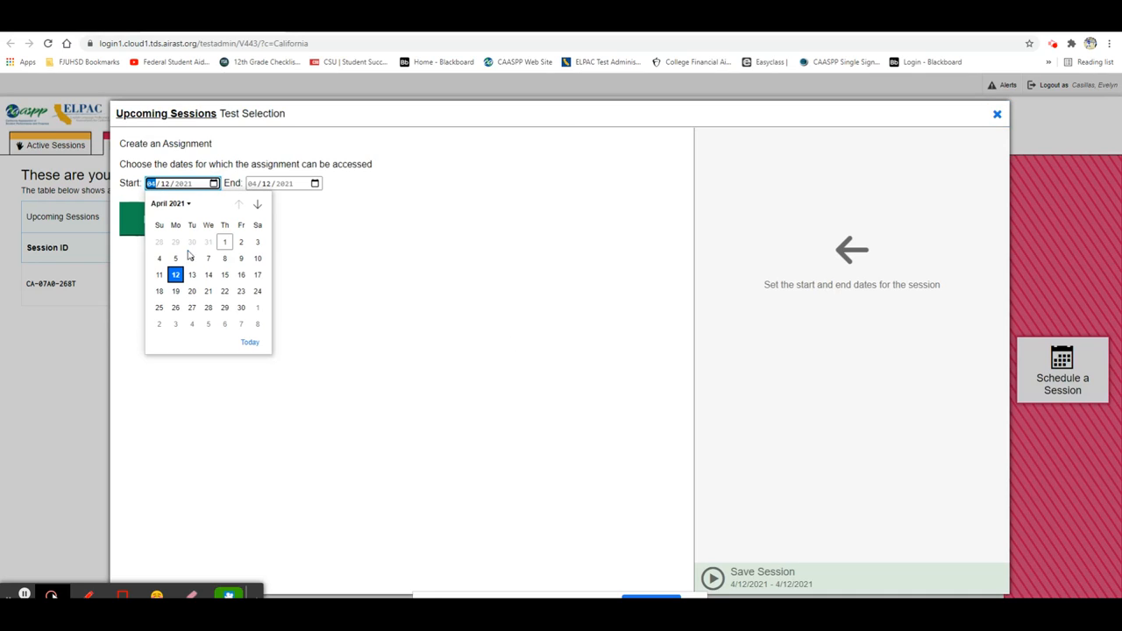
click(192, 275)
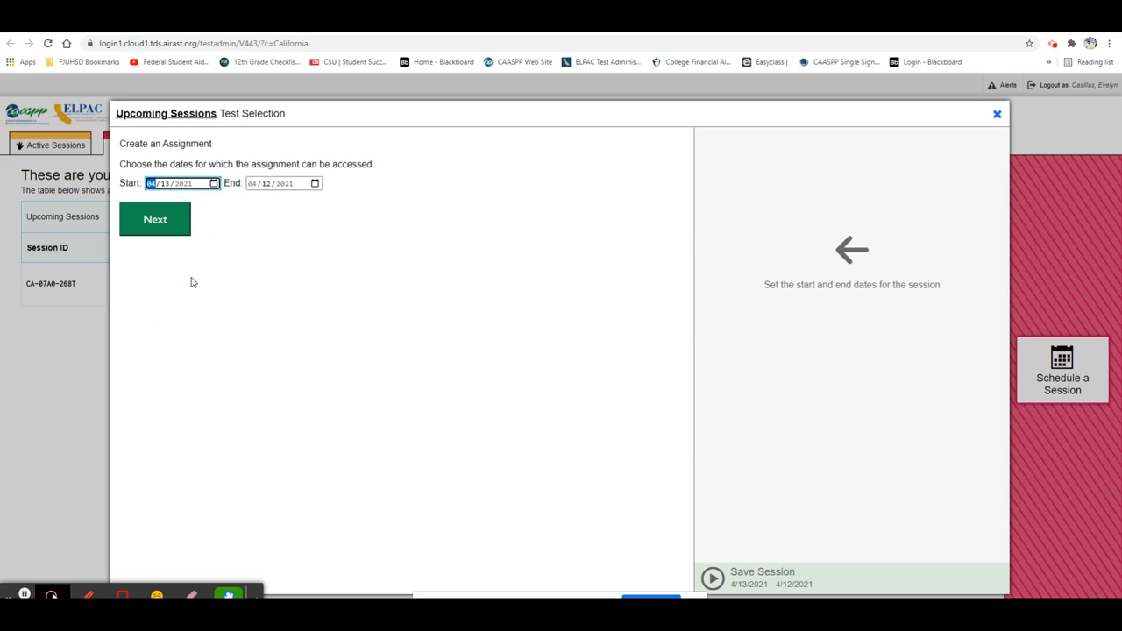
click(314, 183)
click(293, 277)
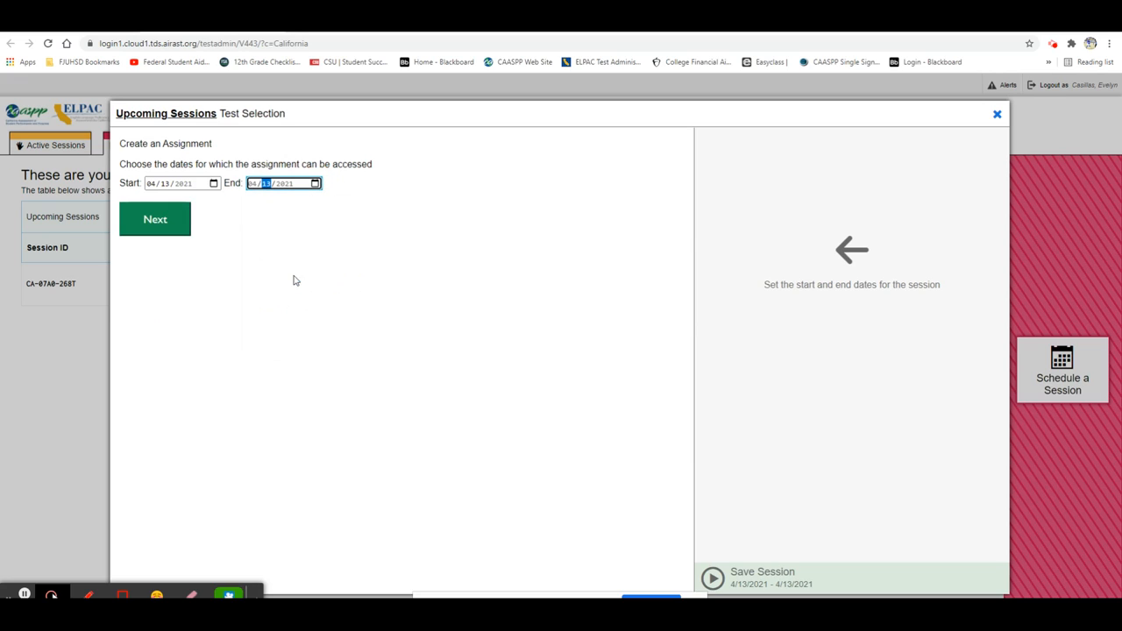
click(165, 229)
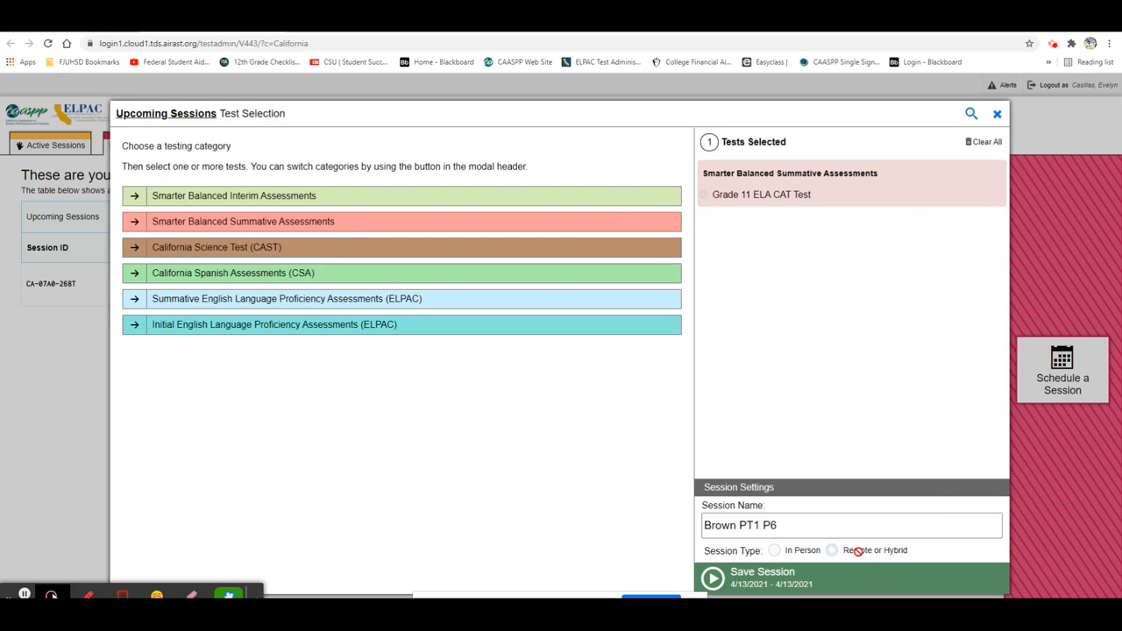
click(727, 583)
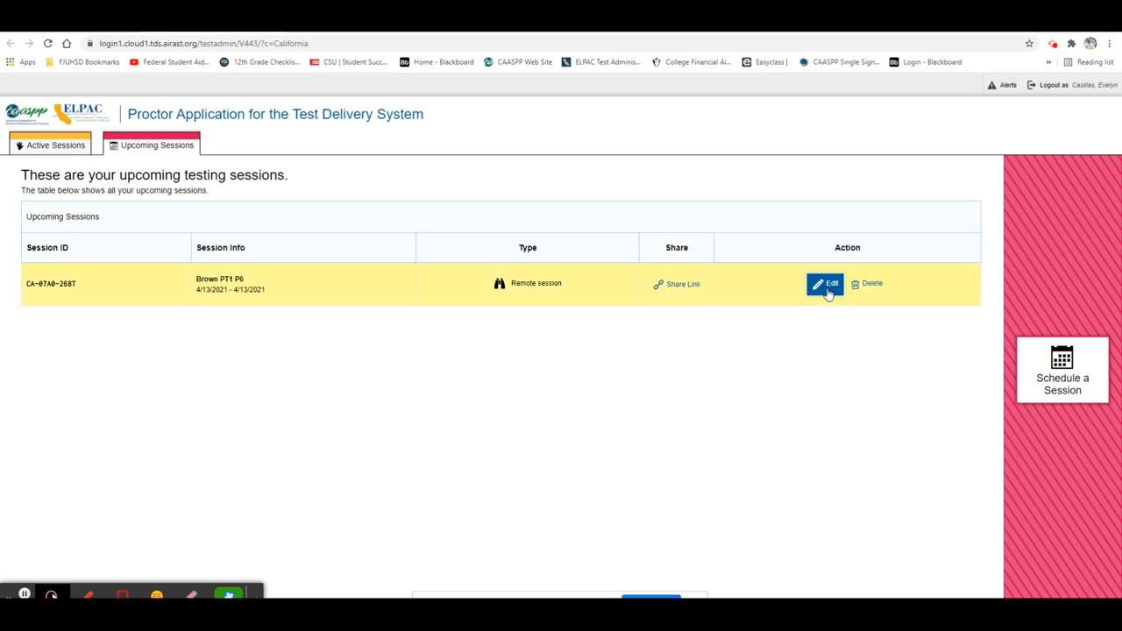
Begin scheduling another session with Sunny Hills High as the institution
click(1063, 369)
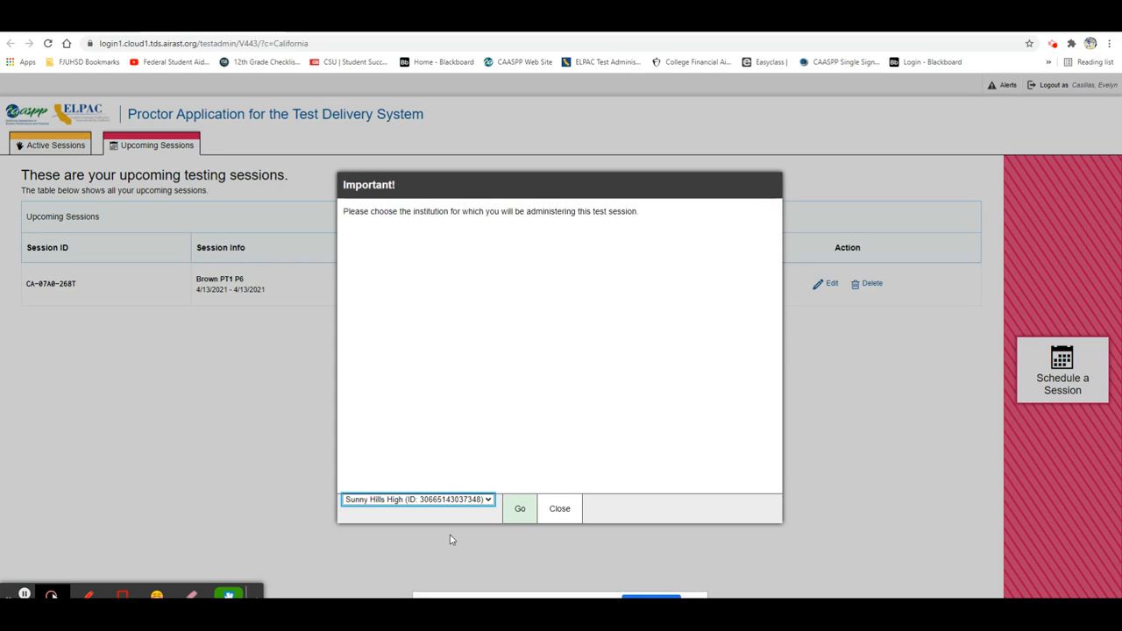
click(481, 501)
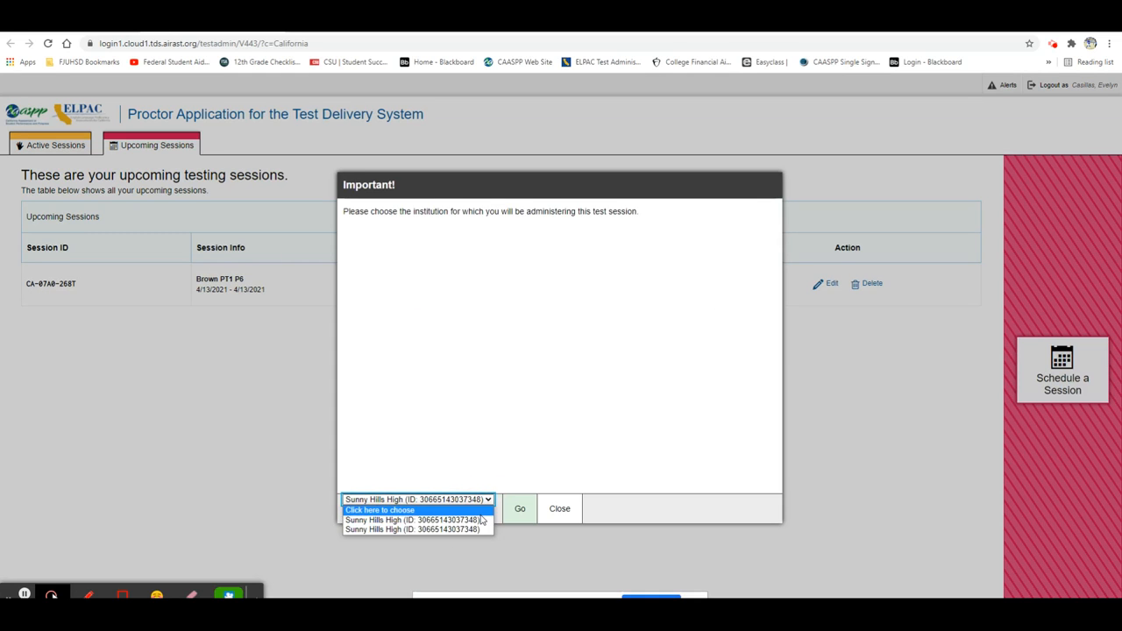
click(481, 521)
click(517, 509)
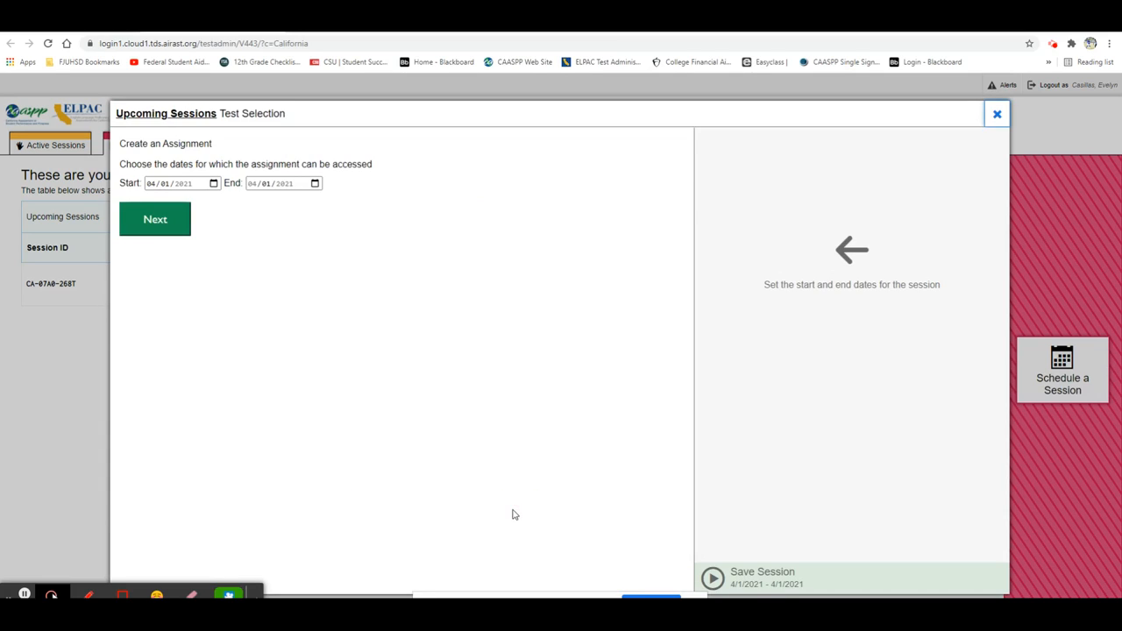
Set the new session's start and end dates to 04/16/2021 and proceed to the test categories
click(215, 187)
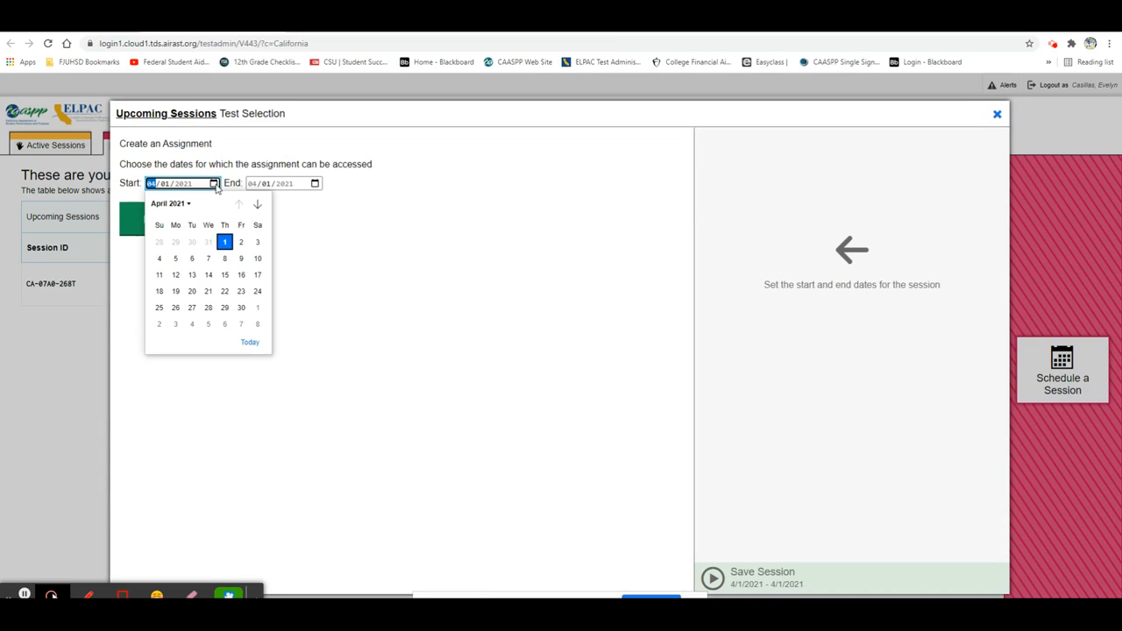
click(241, 274)
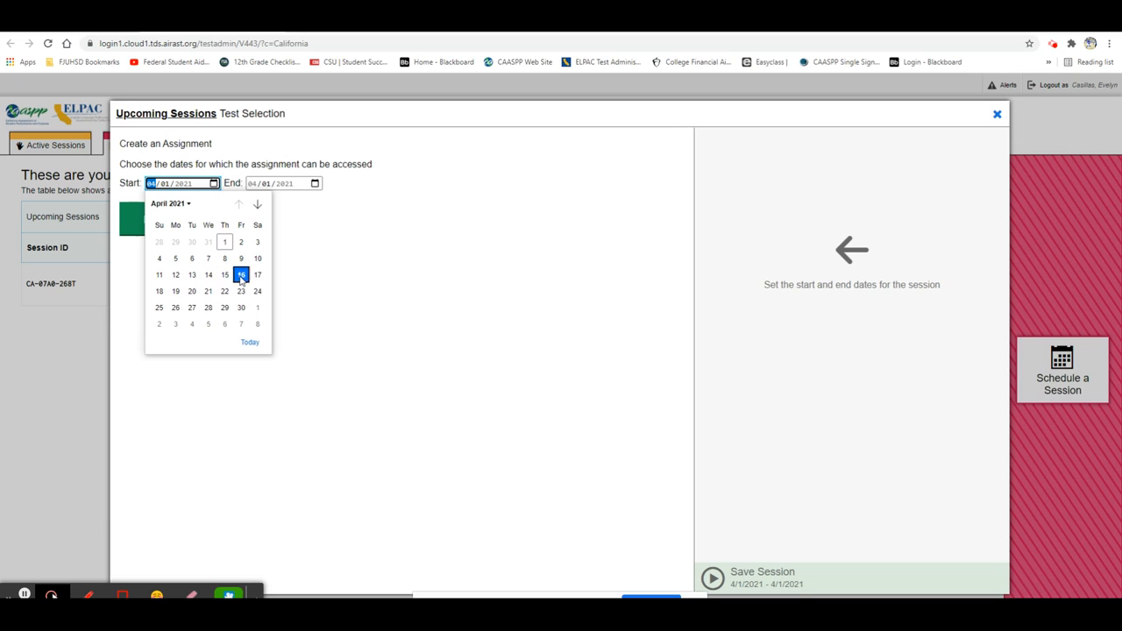
click(316, 184)
click(343, 273)
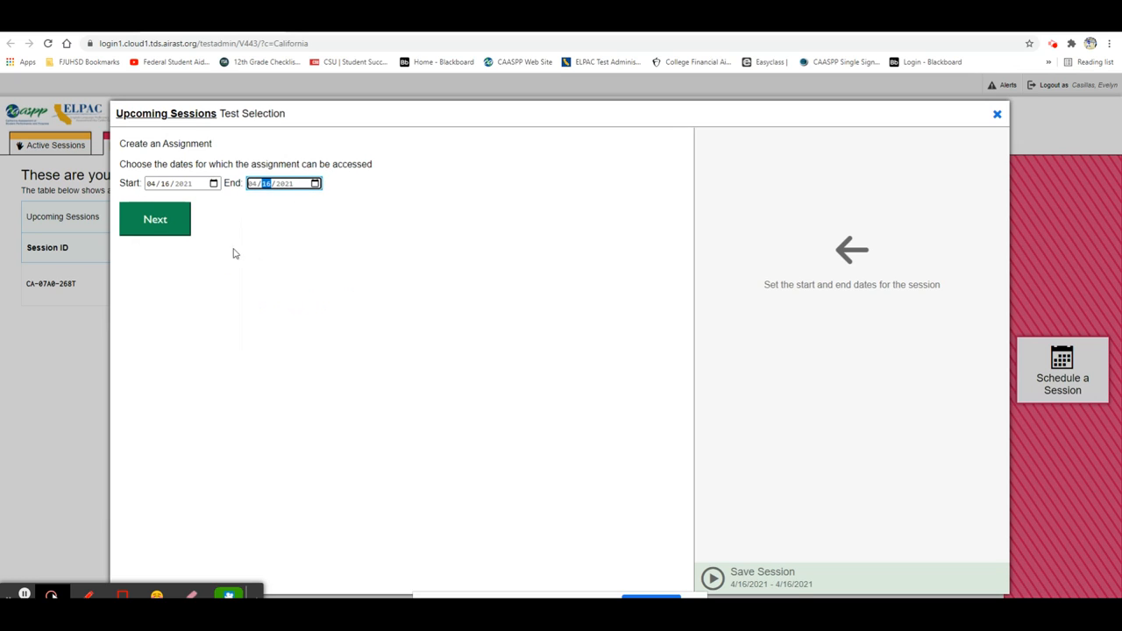
click(148, 220)
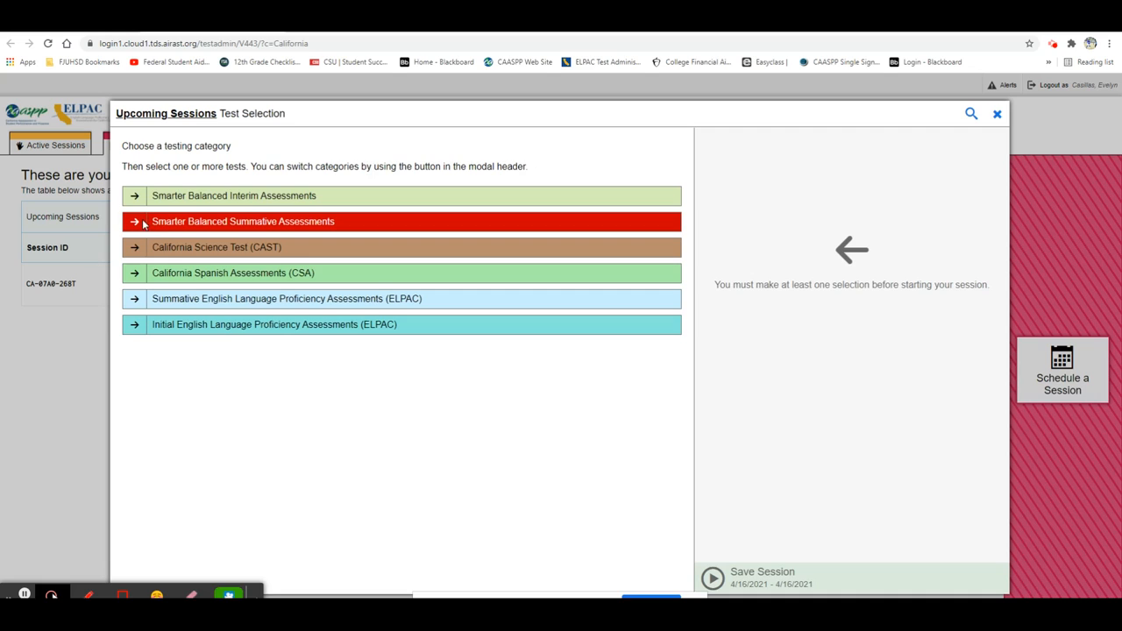
Add the Grade 11 ELA CAT Test from the Smarter Balanced Summative Assessments and accept the summative test warning
click(143, 222)
click(126, 230)
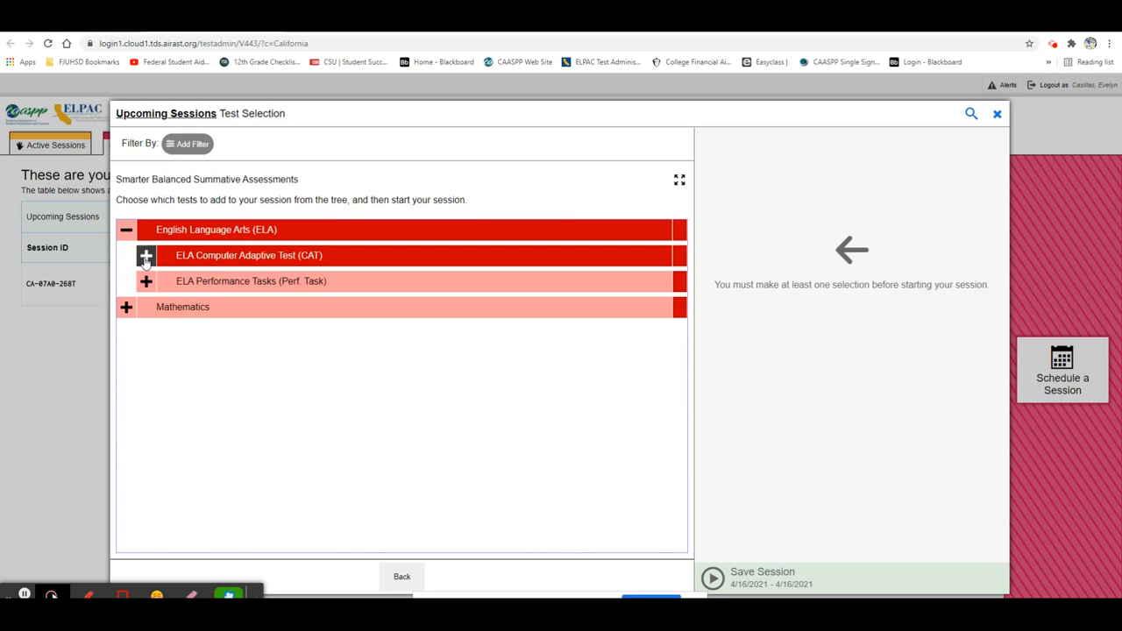
click(145, 257)
click(162, 439)
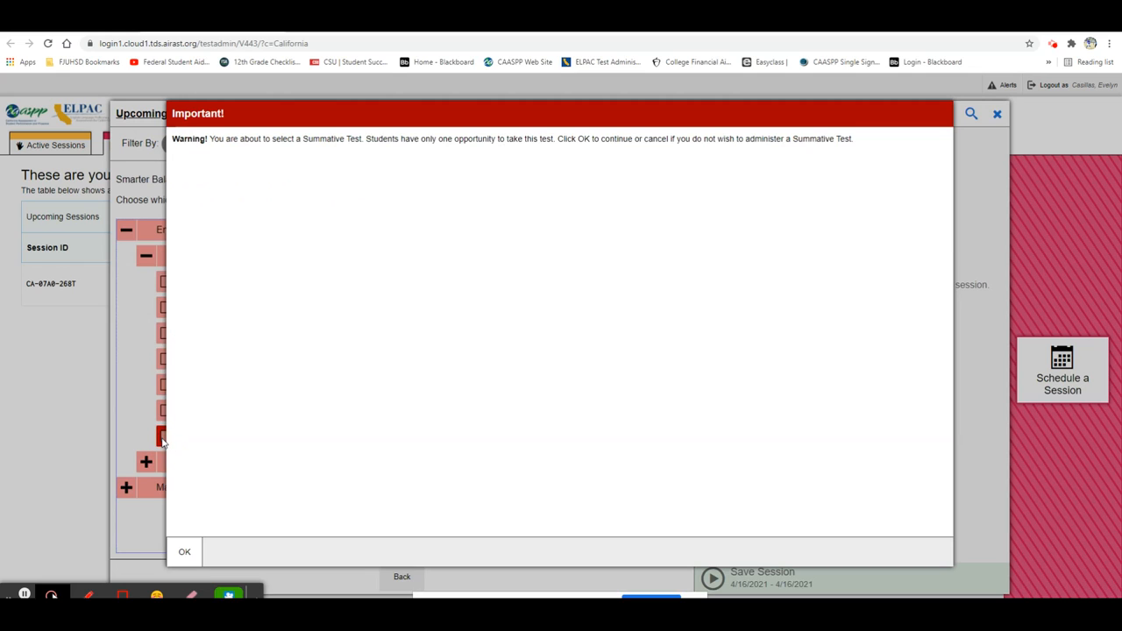
click(184, 553)
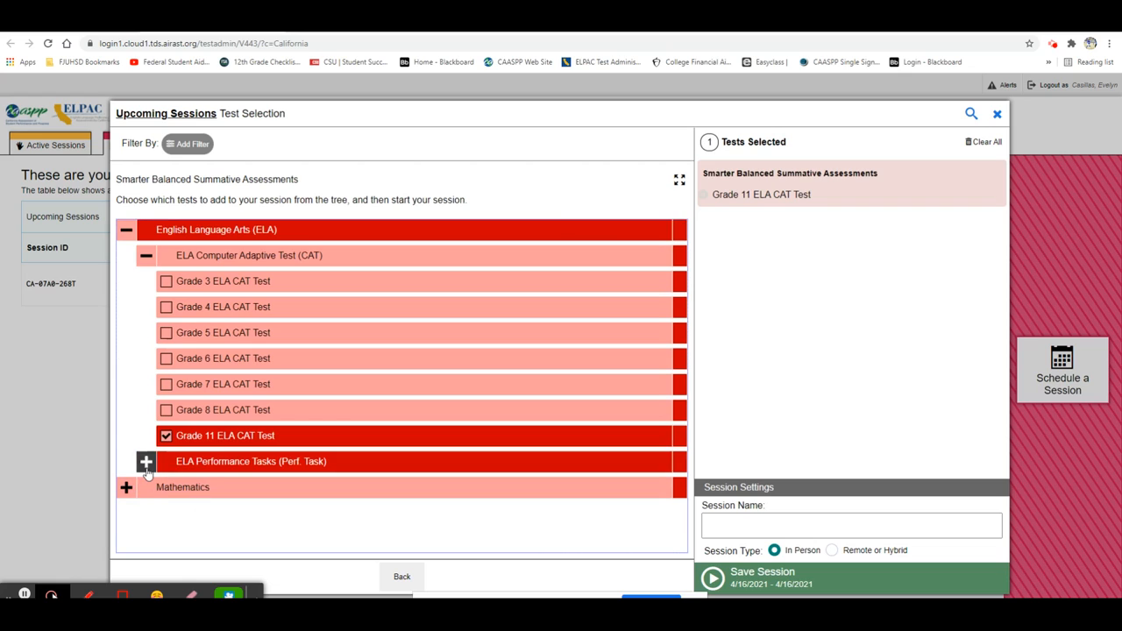
Add the Grade 11 ELA Performance Task to the session's selected tests
click(146, 462)
scroll(146, 474, down, 3)
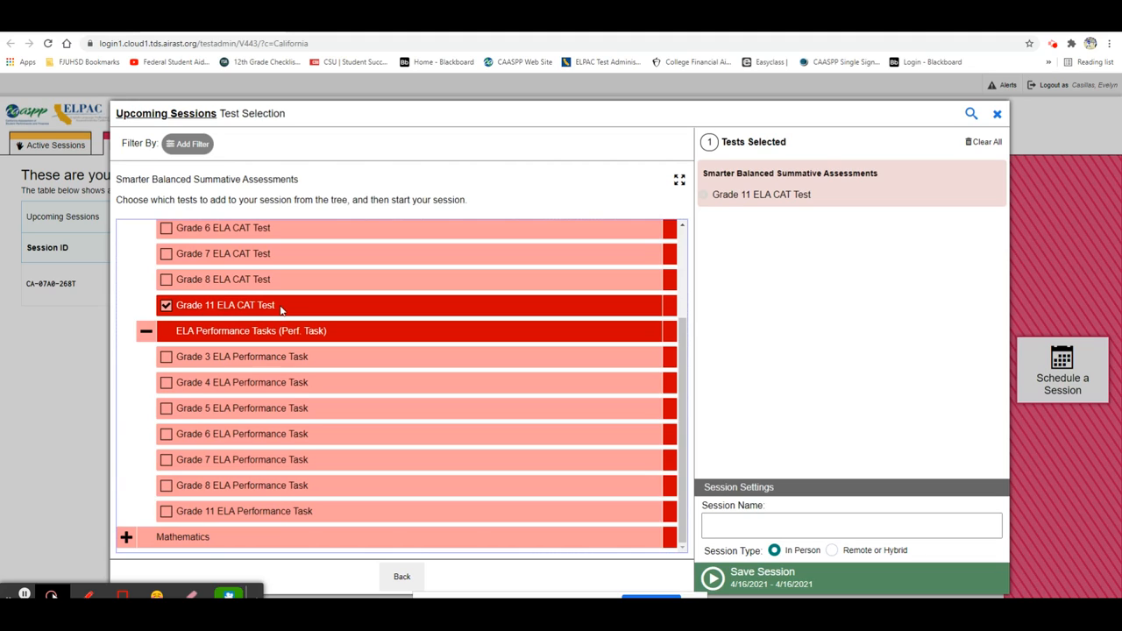
click(166, 514)
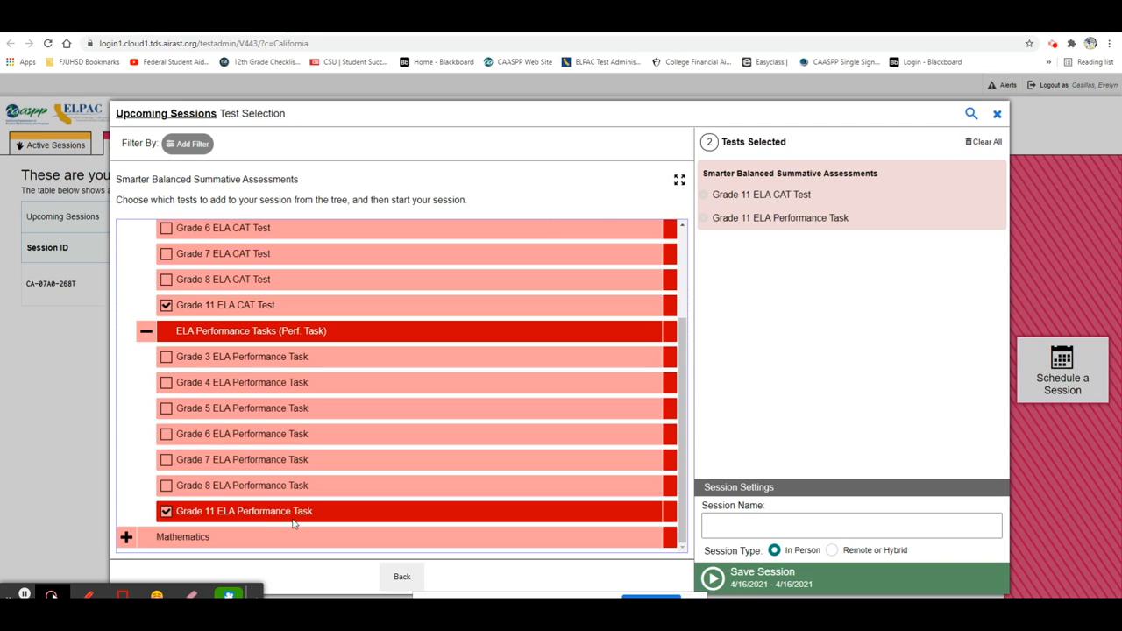
mouse_move(818, 218)
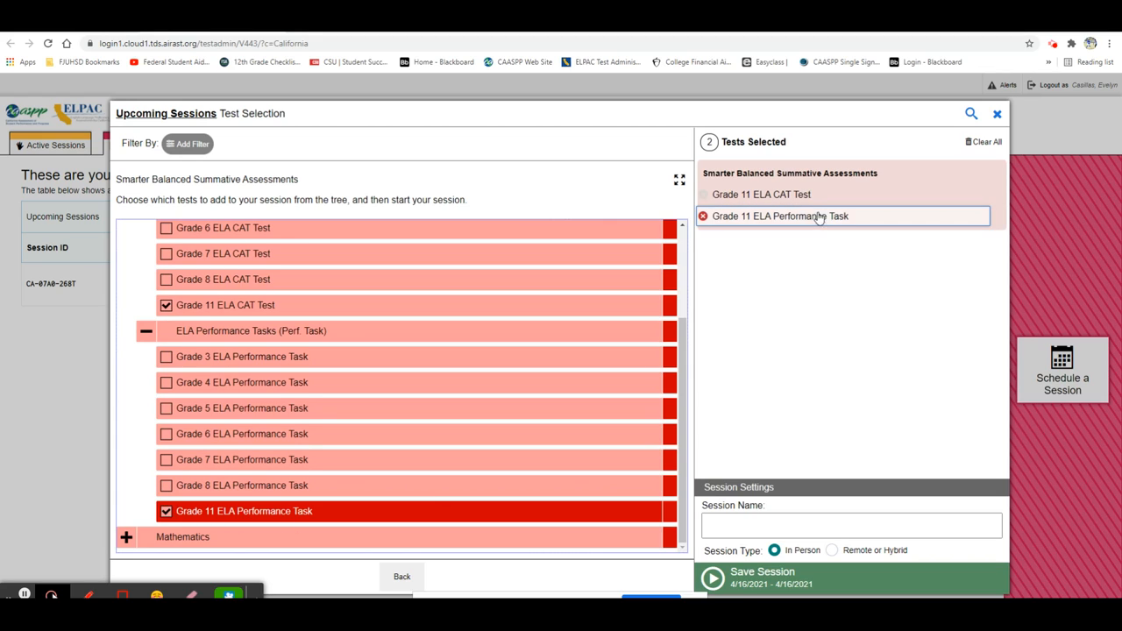
Name the session with the teacher's surname followed by PT2 P6, make it Remote or Hybrid, and save it
click(751, 524)
text(Brown PT2 P6)
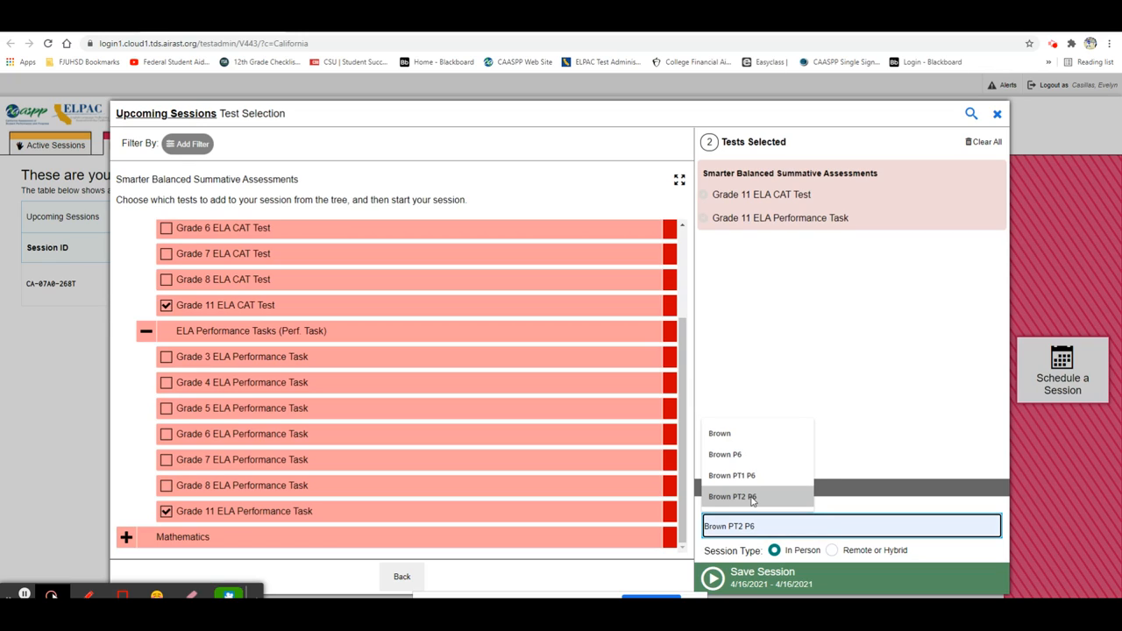
click(752, 497)
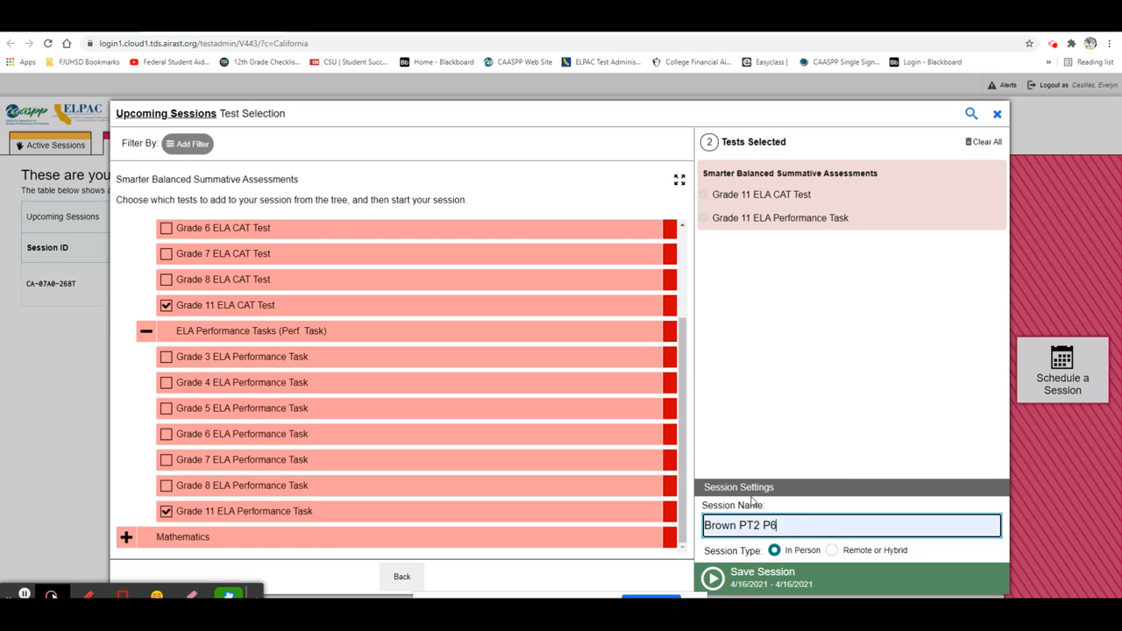
click(832, 550)
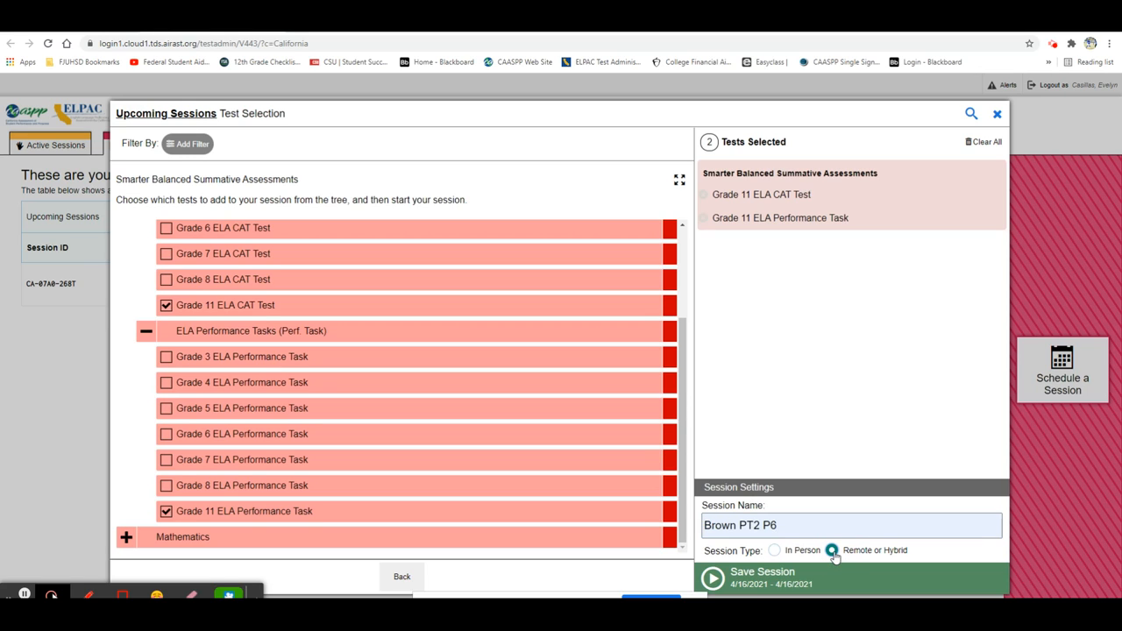
click(733, 582)
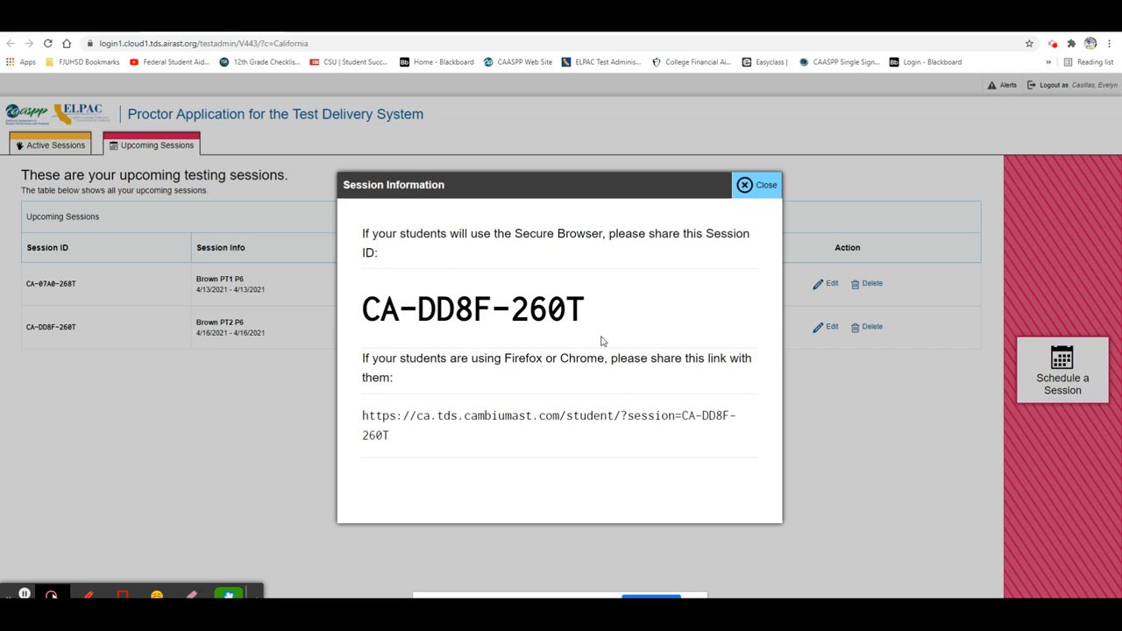
click(751, 189)
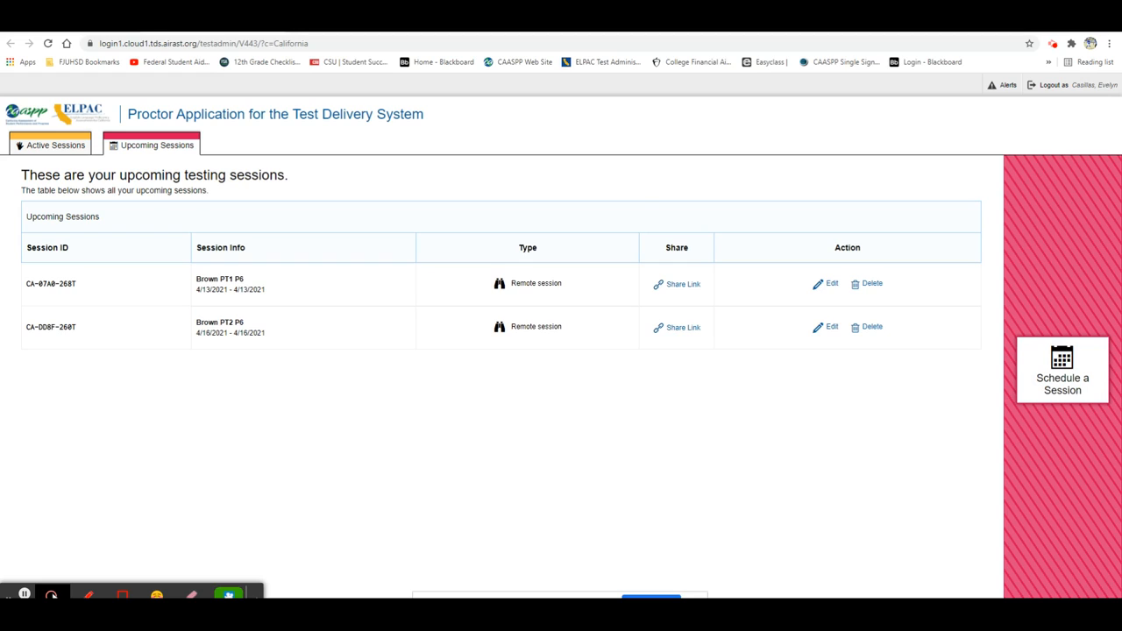
Join the active remote session named test and review the tests selected for it
click(415, 433)
click(53, 151)
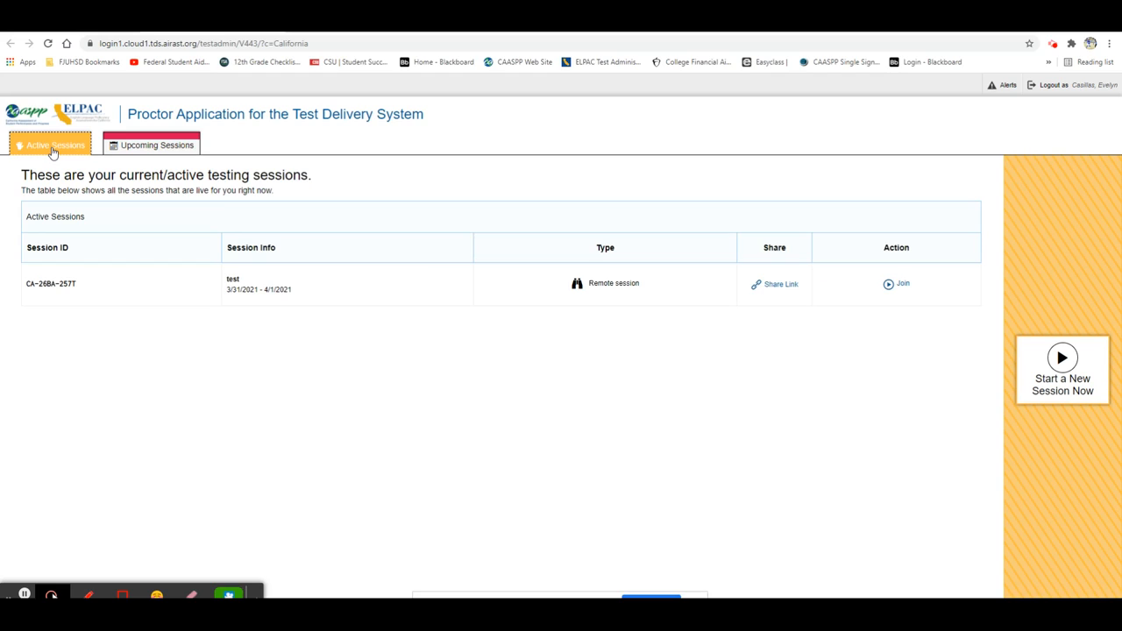
click(901, 288)
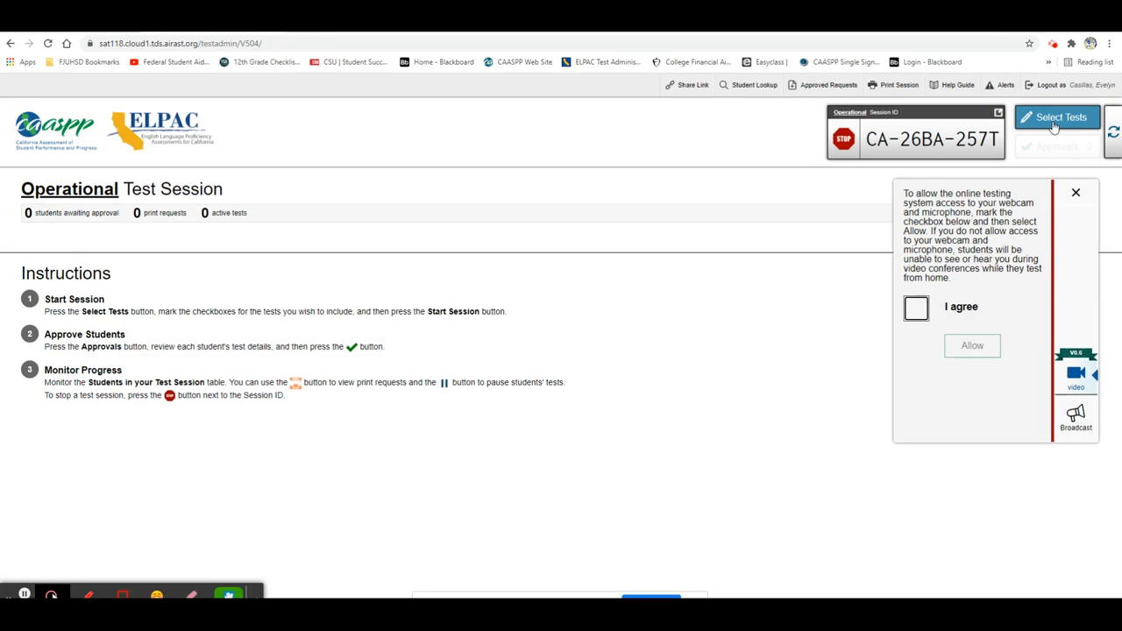
click(1055, 125)
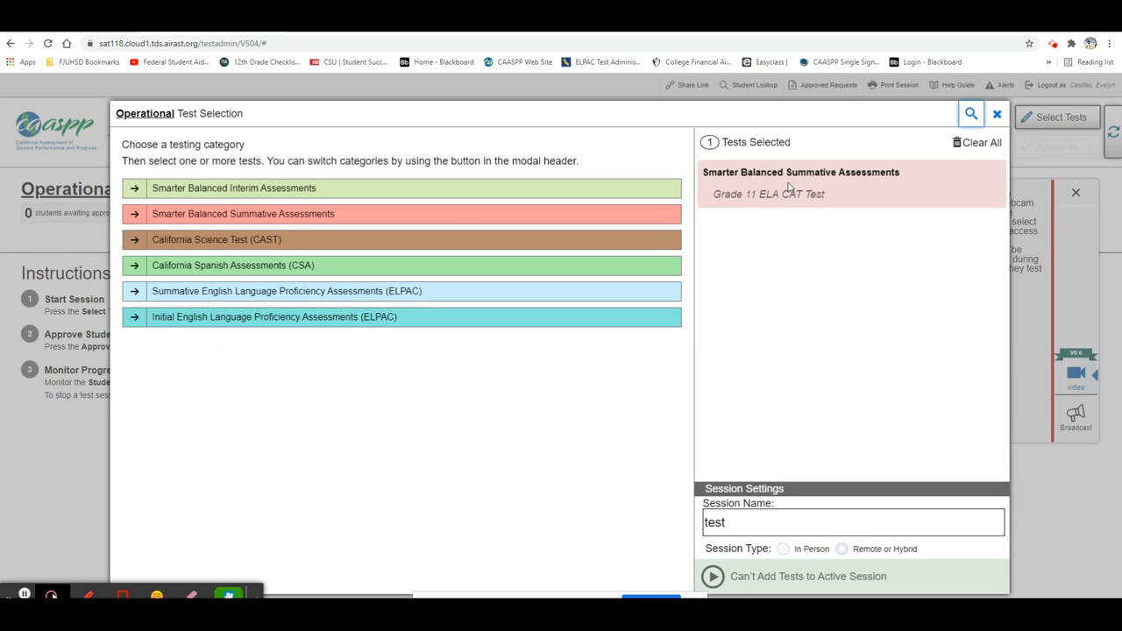
click(997, 114)
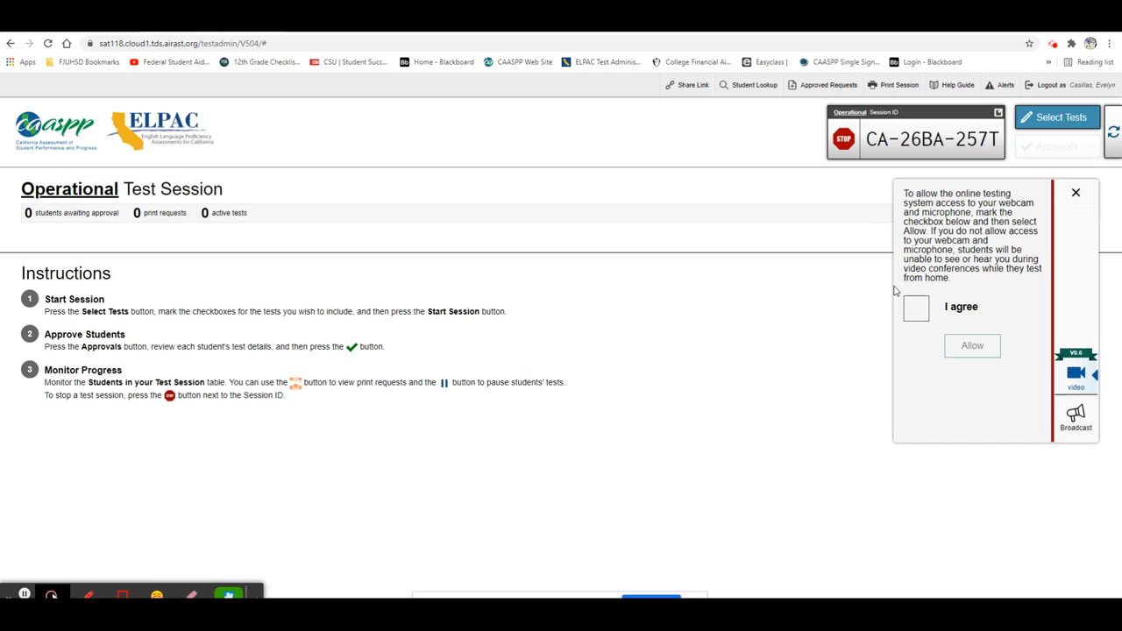
Agree to webcam and microphone use for the session and grant the browser access to both devices
click(918, 316)
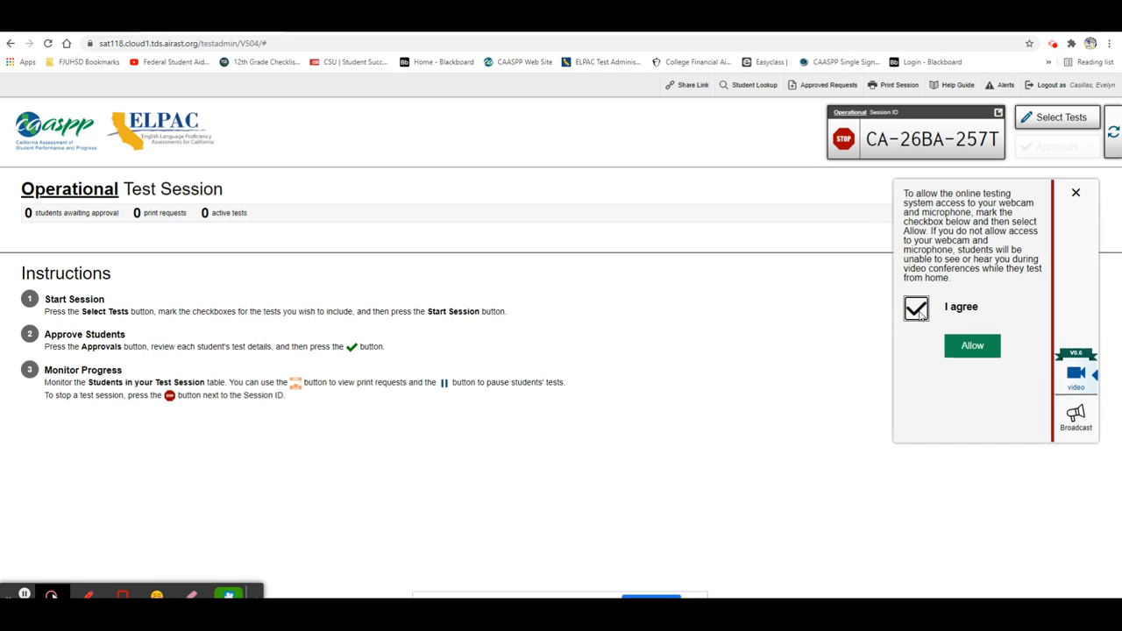
click(982, 351)
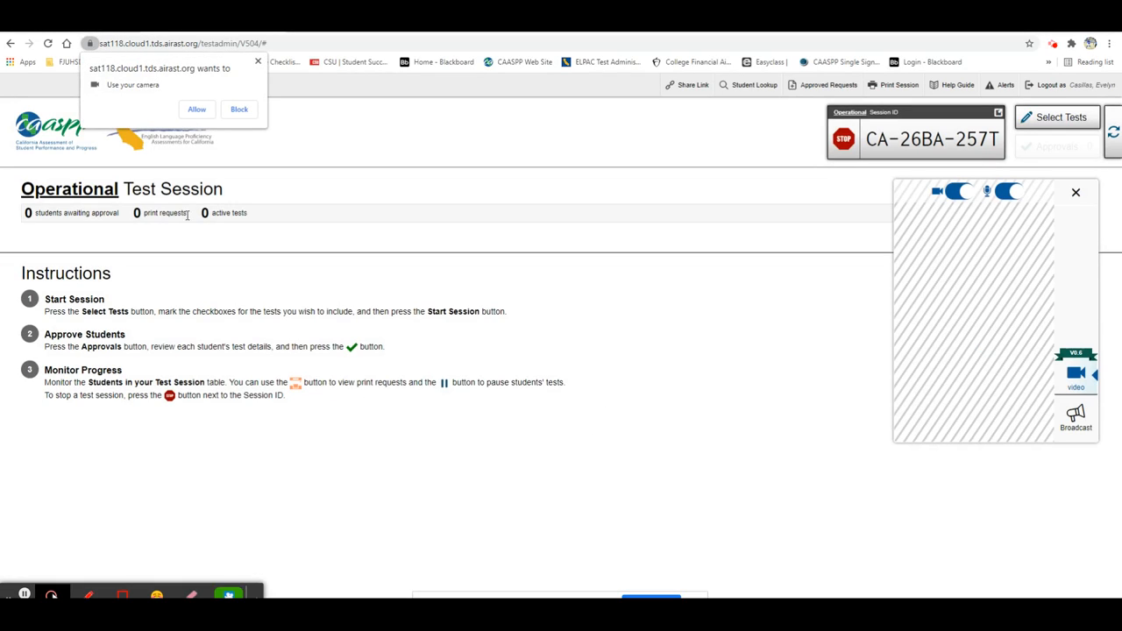
click(196, 110)
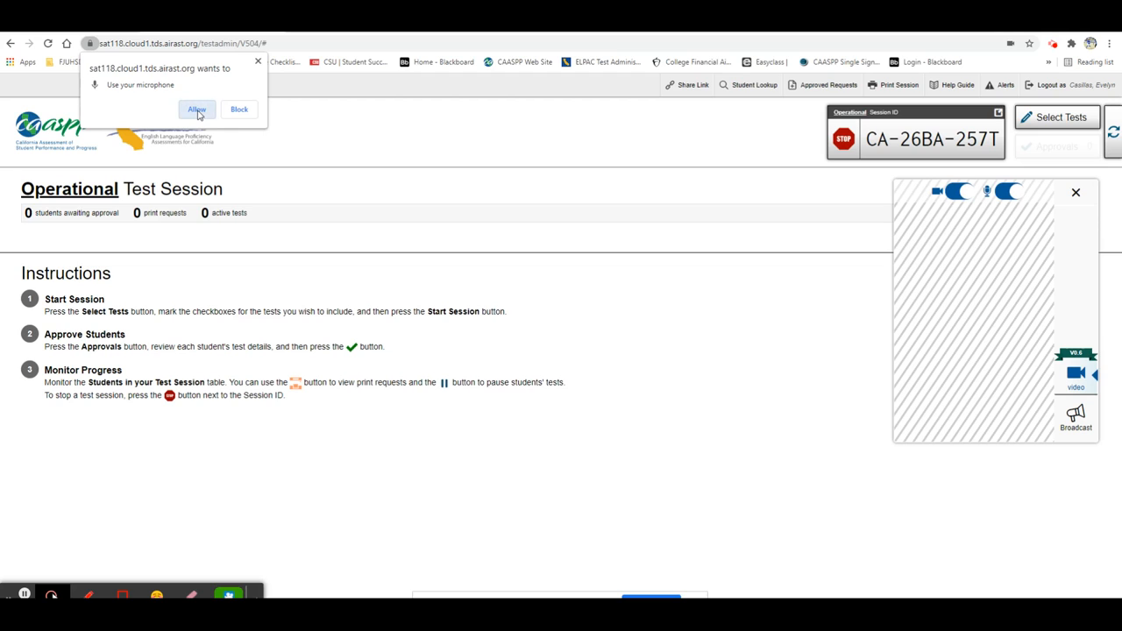
click(197, 109)
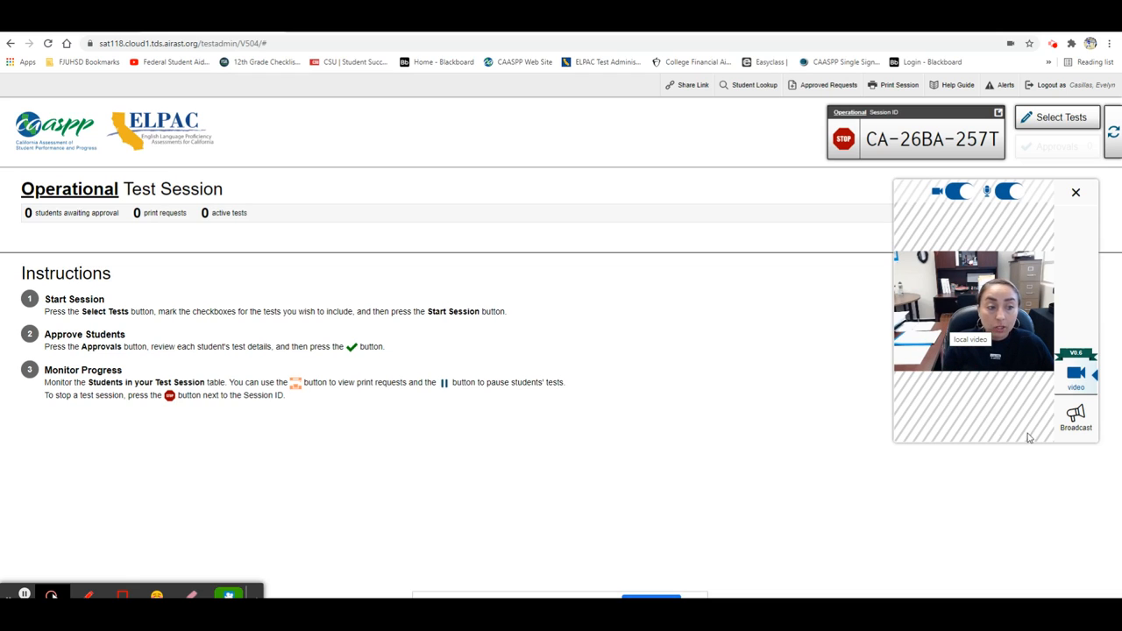
Broadcast the message "Great job!" to the session's students and close the communication window
click(1077, 428)
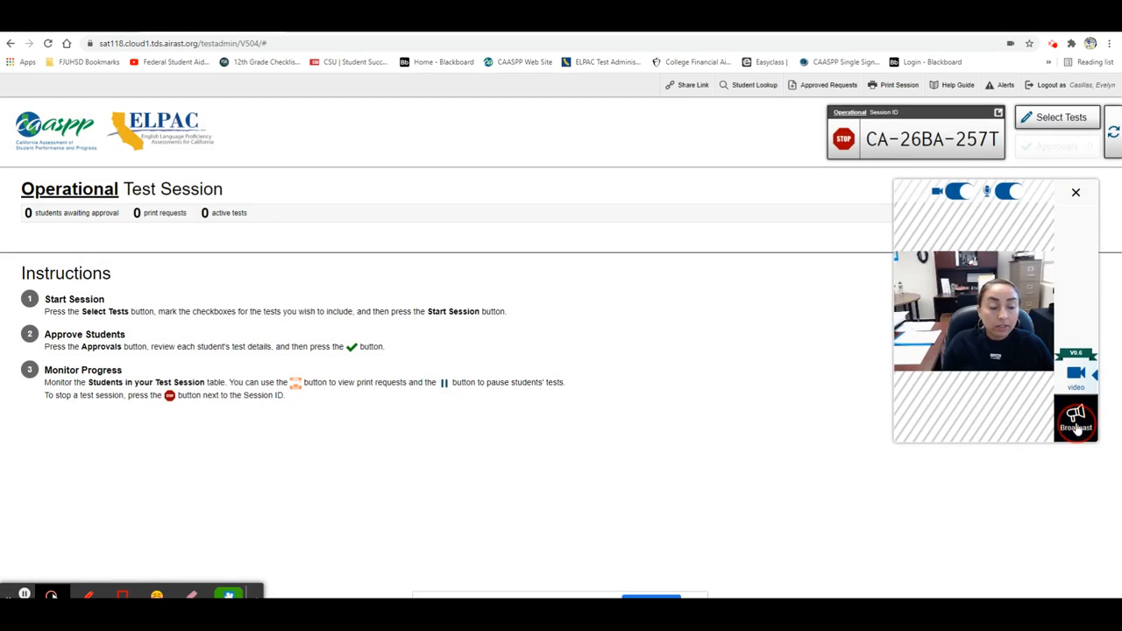
click(997, 416)
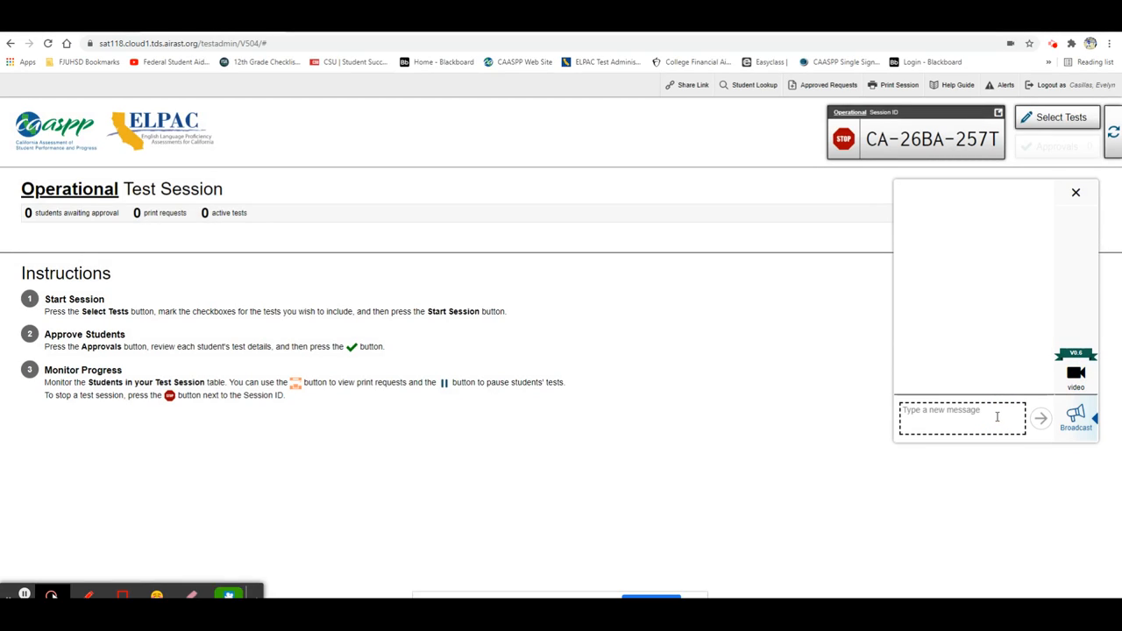
text(Great job!)
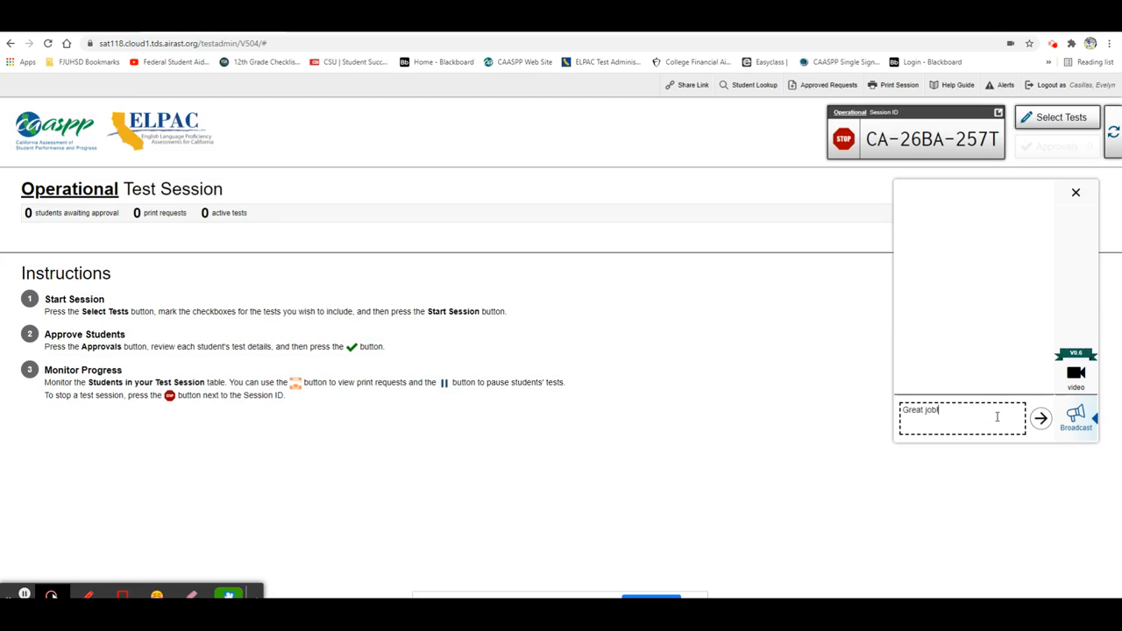
key(Return)
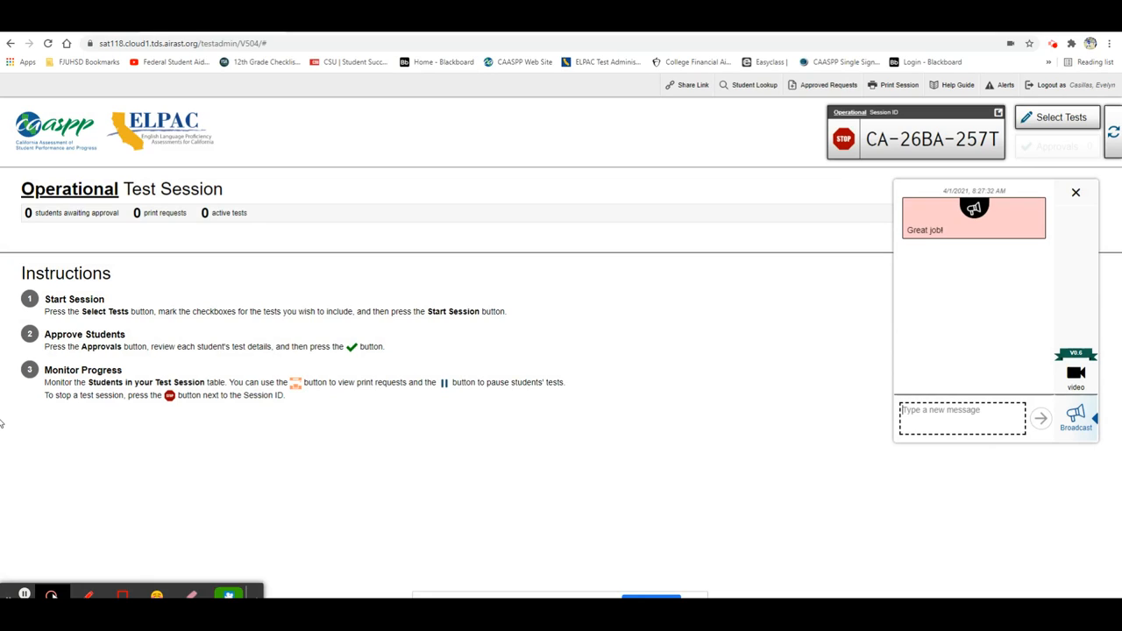
click(1077, 194)
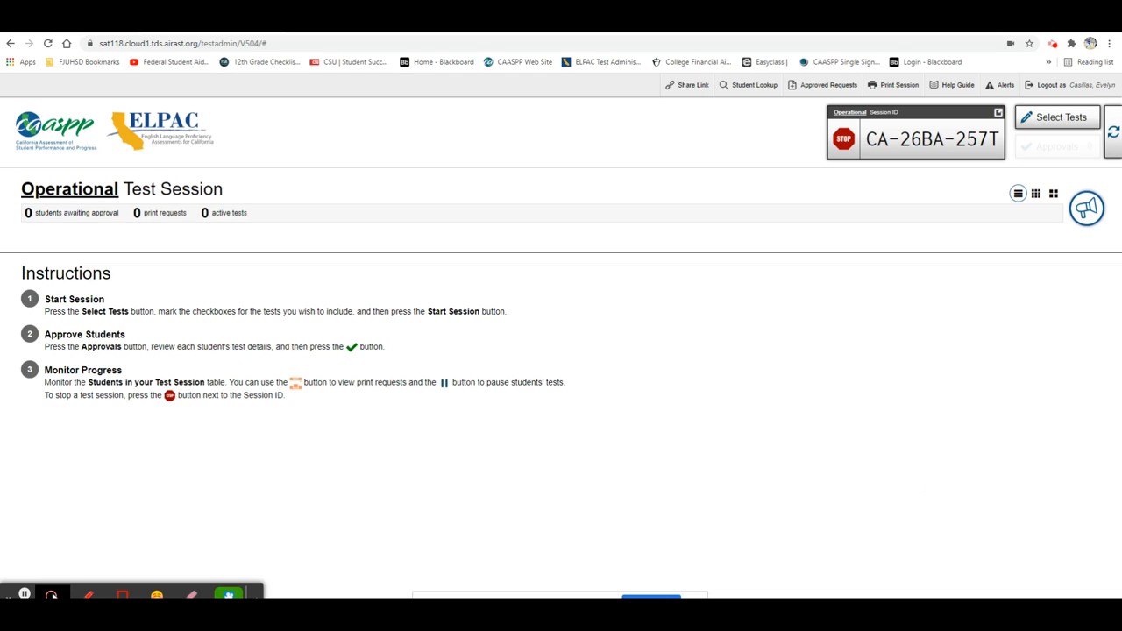
Check the student sign-in page for the session link, and reopen the webcam video back in the proctor session
drag(854, 40, 343, 37)
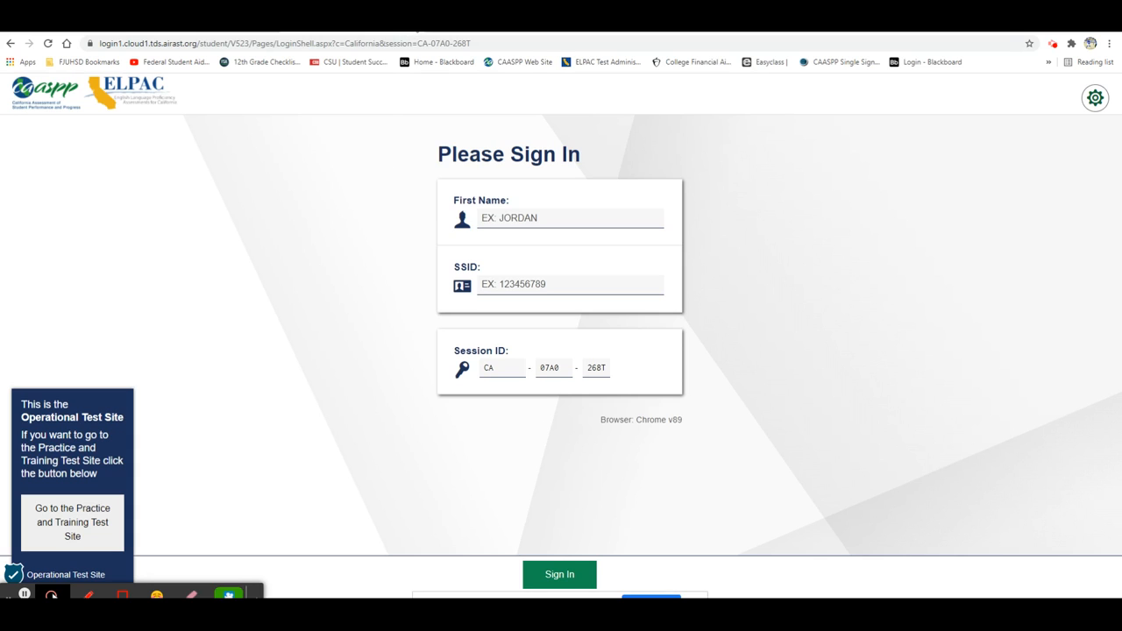
click(416, 25)
click(1090, 207)
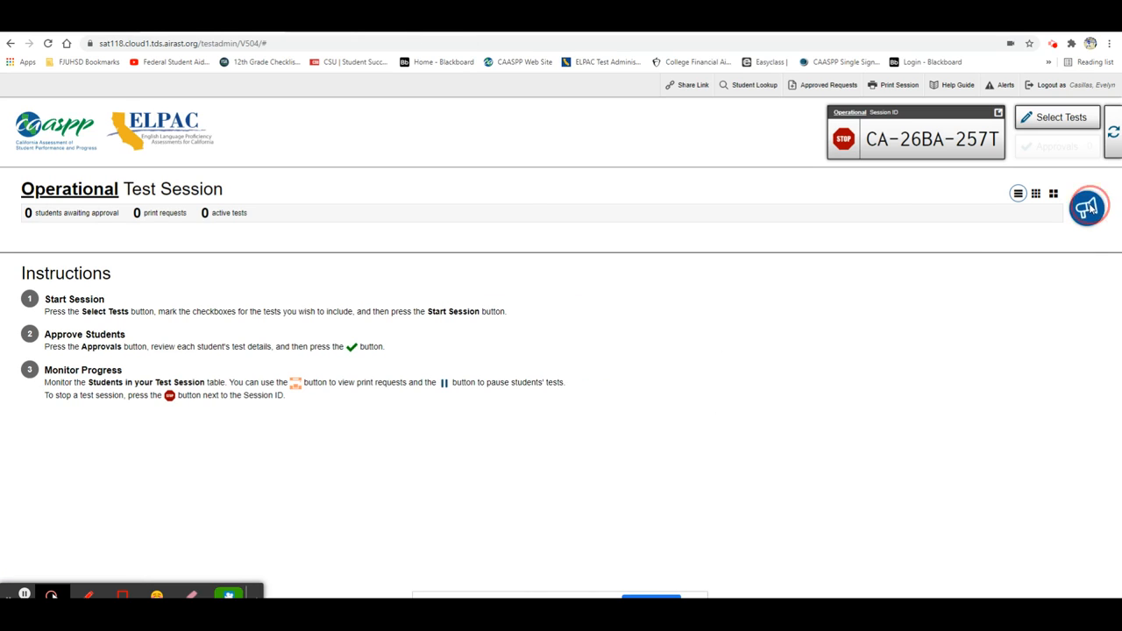
click(1078, 379)
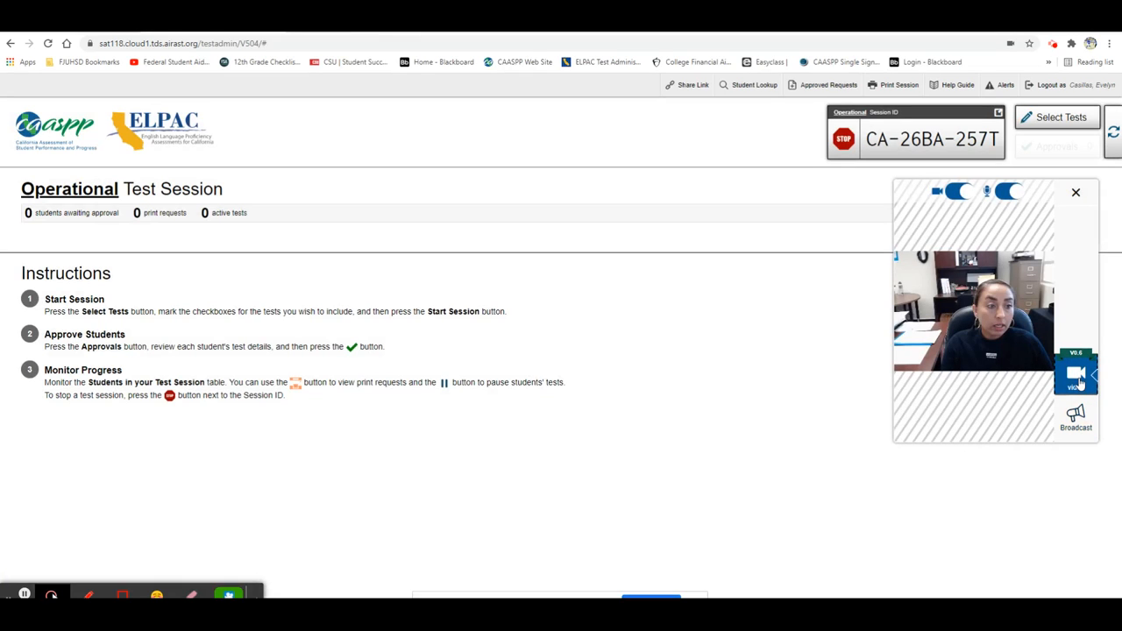